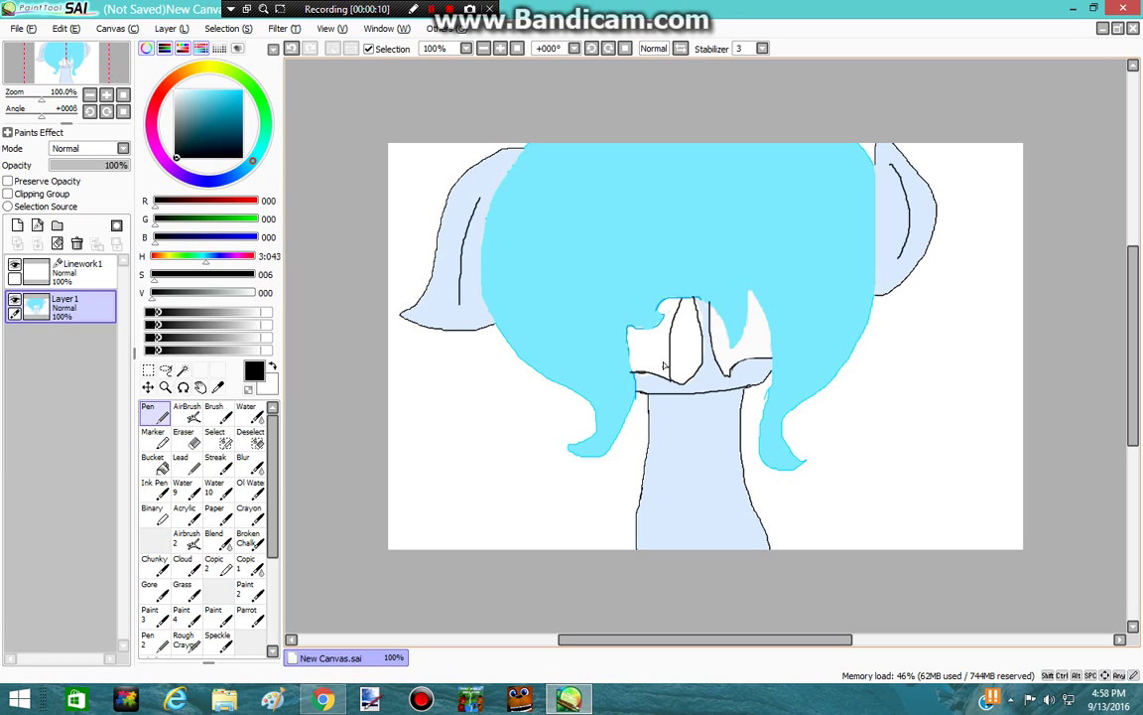
Step: Draw a curved black line for the left iris's outer edge, and set the colour to magenta, RGB 223, 1, 255
left_click_drag(656, 331, 651, 367)
mouse_move(255, 168)
left_mouse_down()
mouse_move(220, 182)
mouse_move(157, 168)
mouse_move(216, 101)
mouse_move(242, 90)
left_mouse_up()
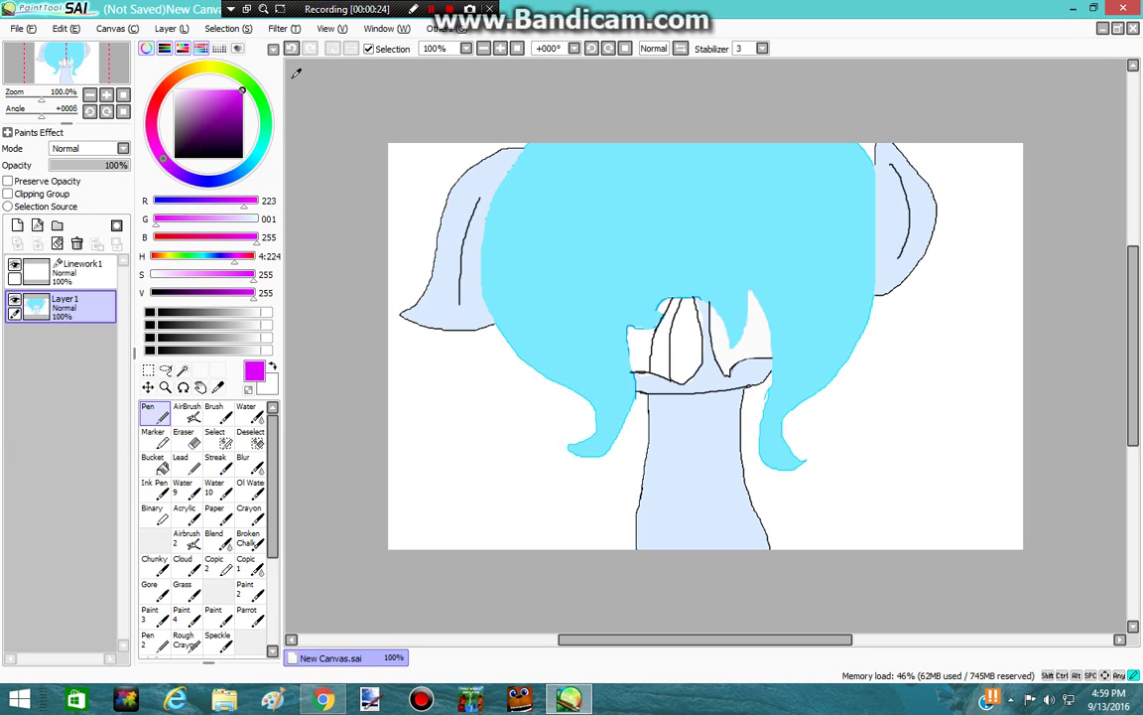
Step: Try a thin magenta AirBrush stroke and a Bucket fill in the left iris, and undo the fill
left_click(192, 415)
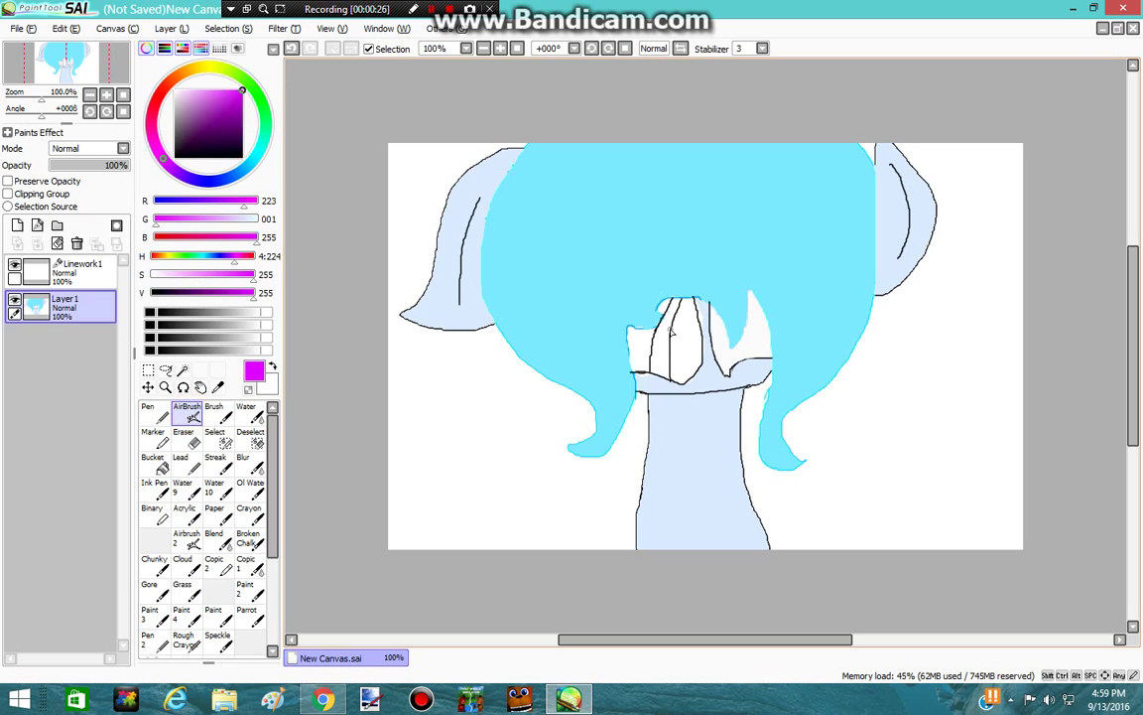
left_click_drag(665, 332, 663, 357)
left_click(154, 462)
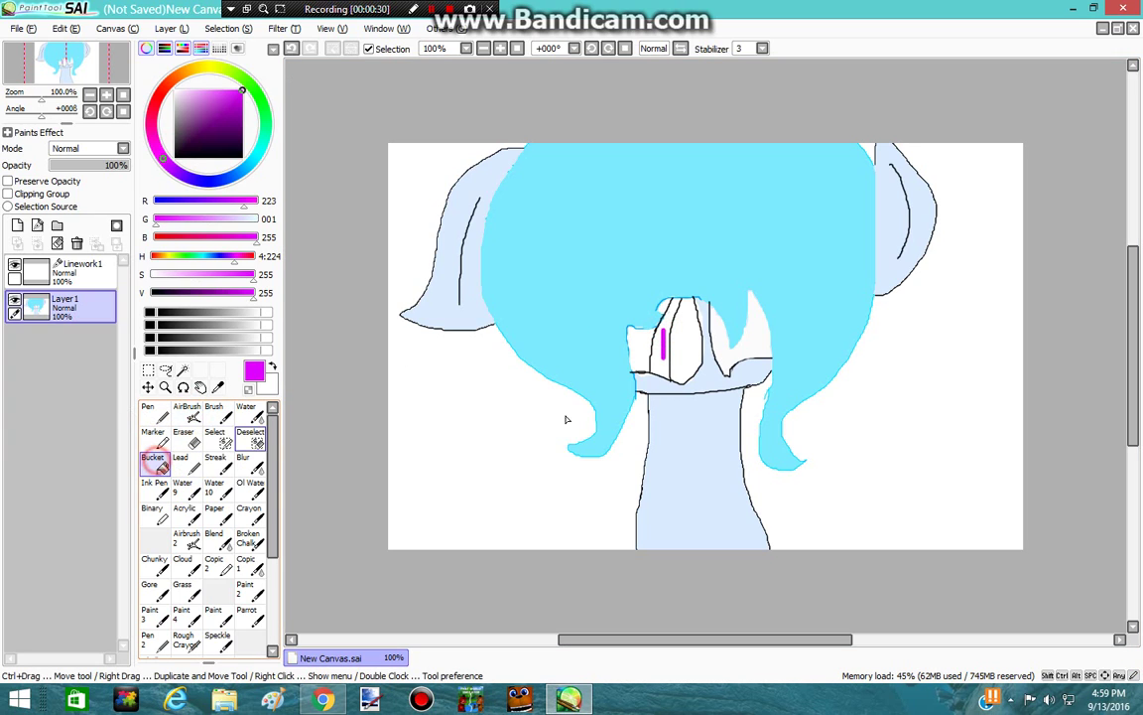
left_click(665, 364)
left_click(66, 28)
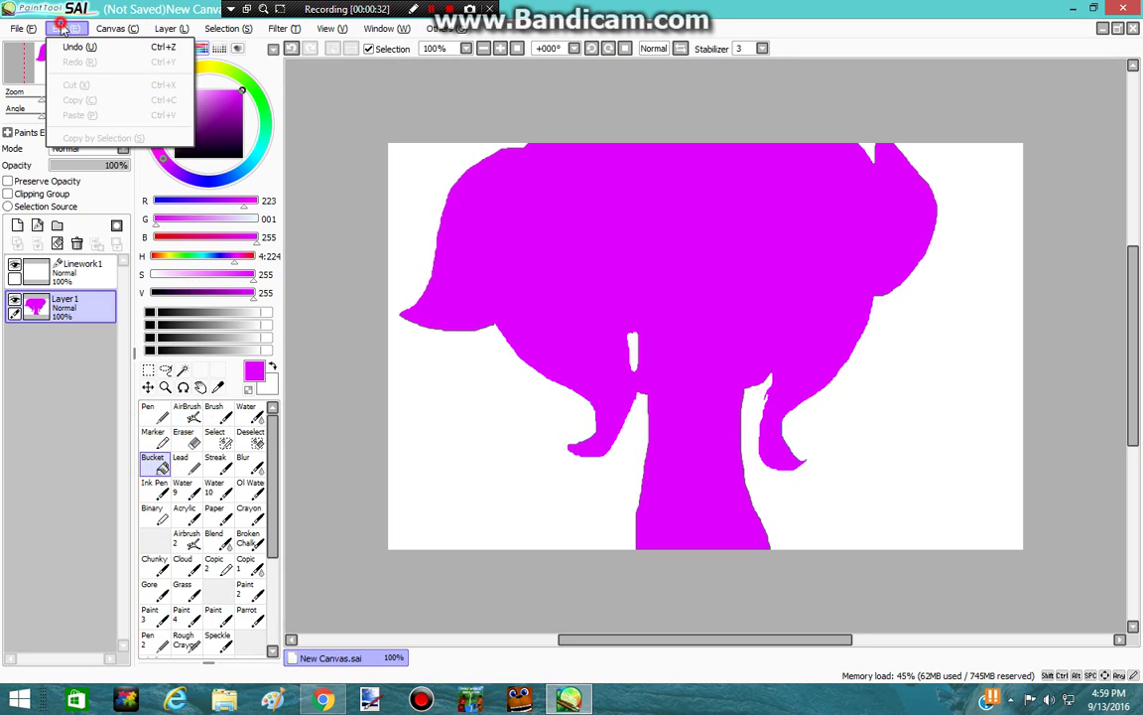
left_click(81, 44)
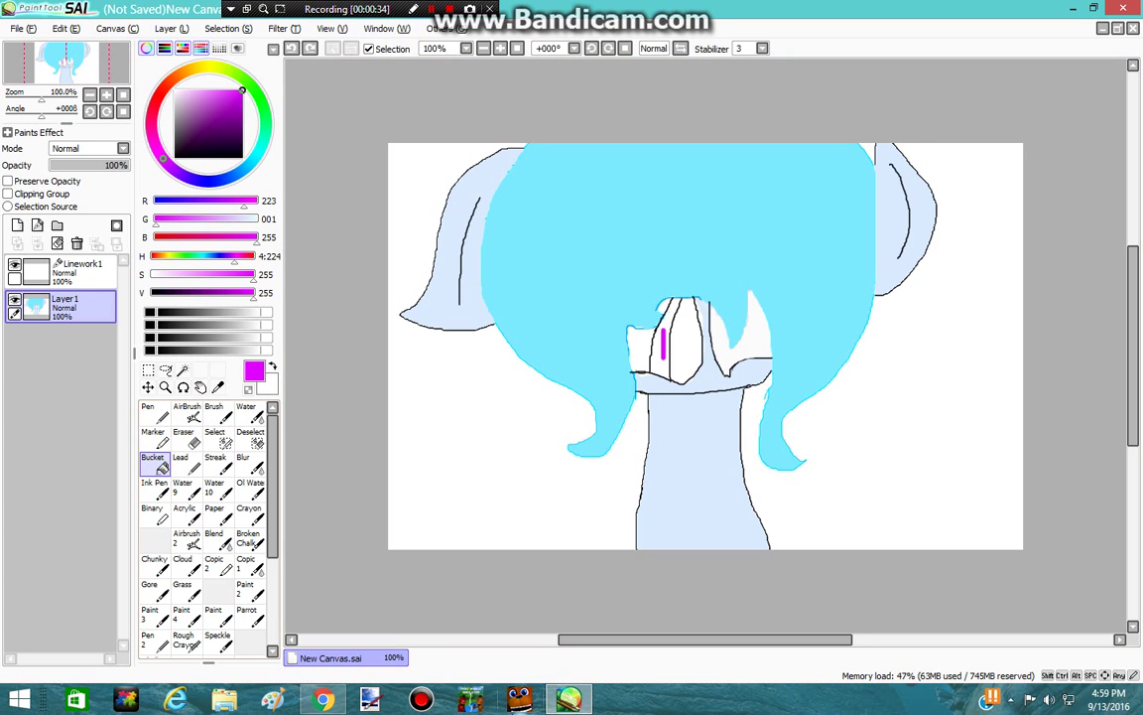
Step: Switch to the AirBrush and set its brush size to 20
left_click(186, 412)
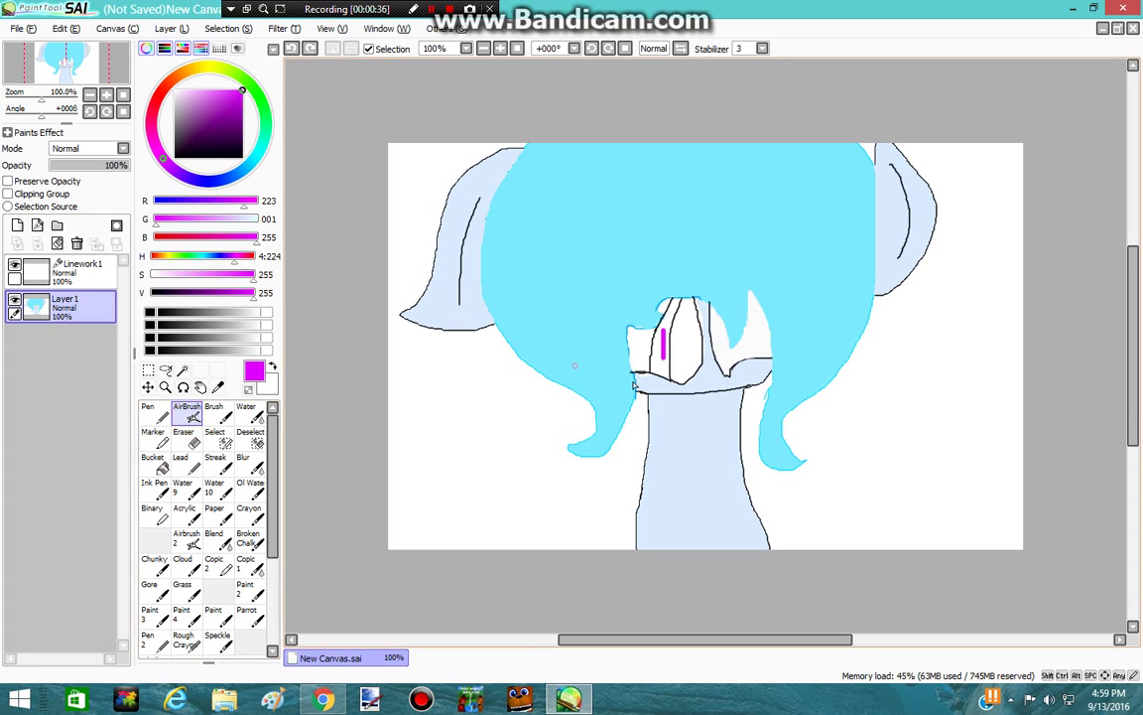
left_click_drag(212, 663, 194, 349)
left_click(254, 630)
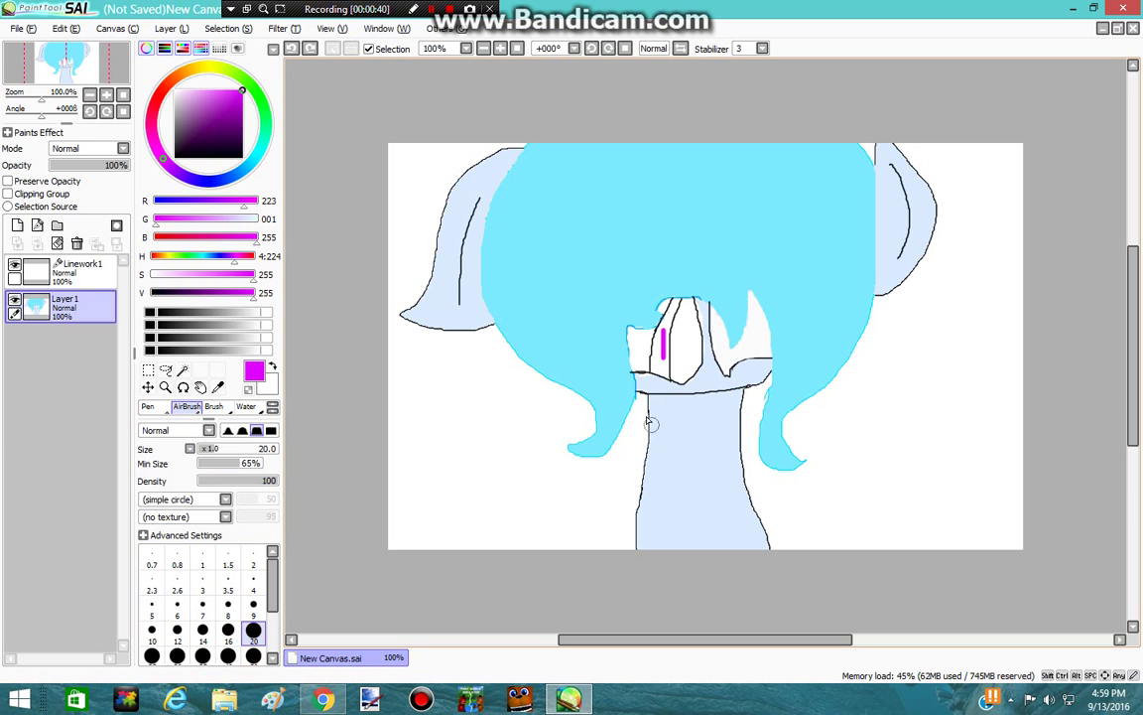
Step: Try covering the left iris with magenta AirBrush strokes, and undo all the magenta paint
left_click_drag(663, 348, 659, 365)
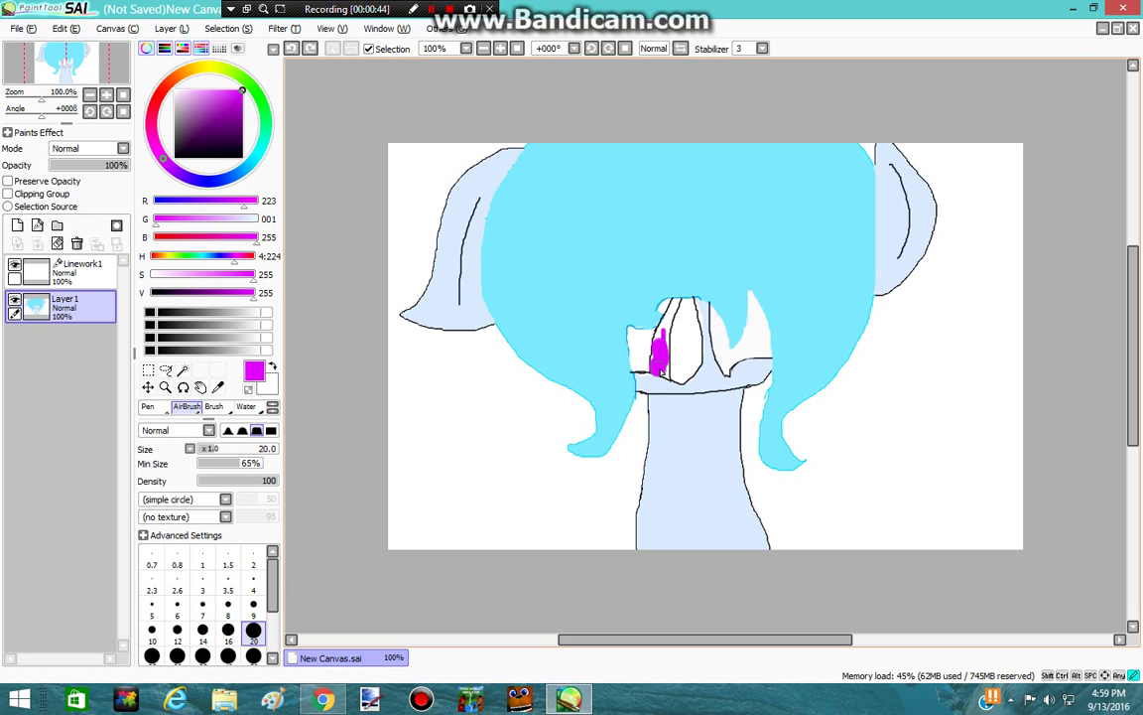
mouse_move(664, 360)
left_mouse_down()
mouse_move(675, 305)
mouse_move(658, 334)
mouse_move(660, 375)
left_mouse_up()
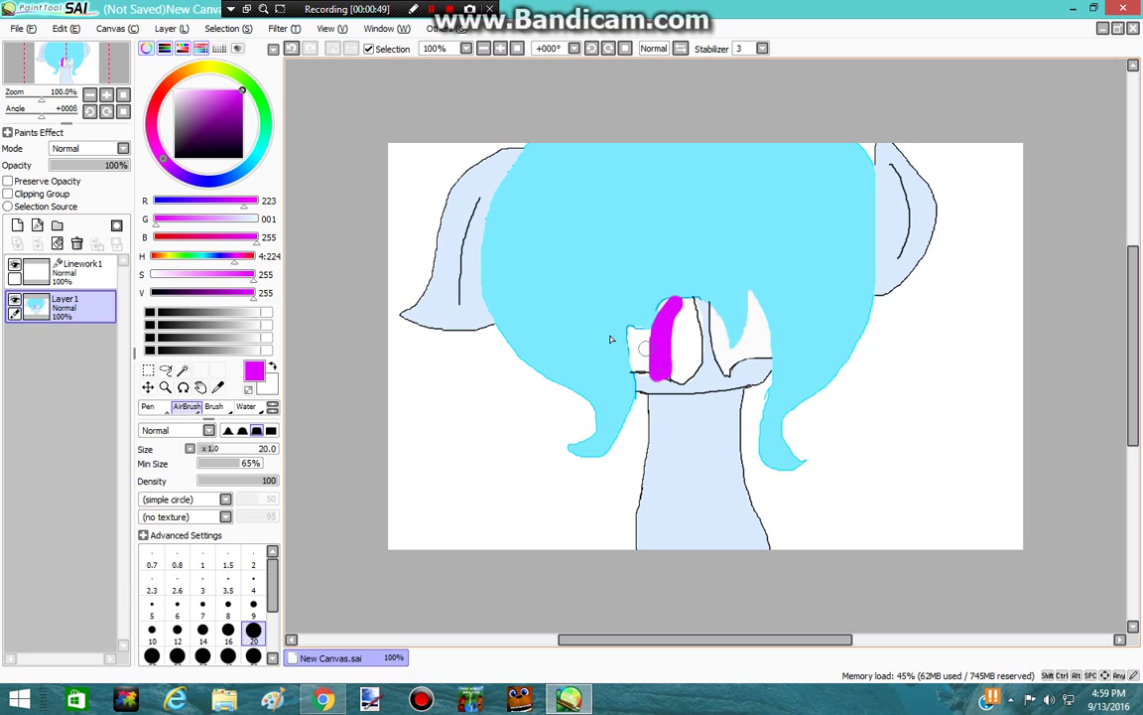
left_click(65, 27)
left_click(79, 46)
left_click(66, 28)
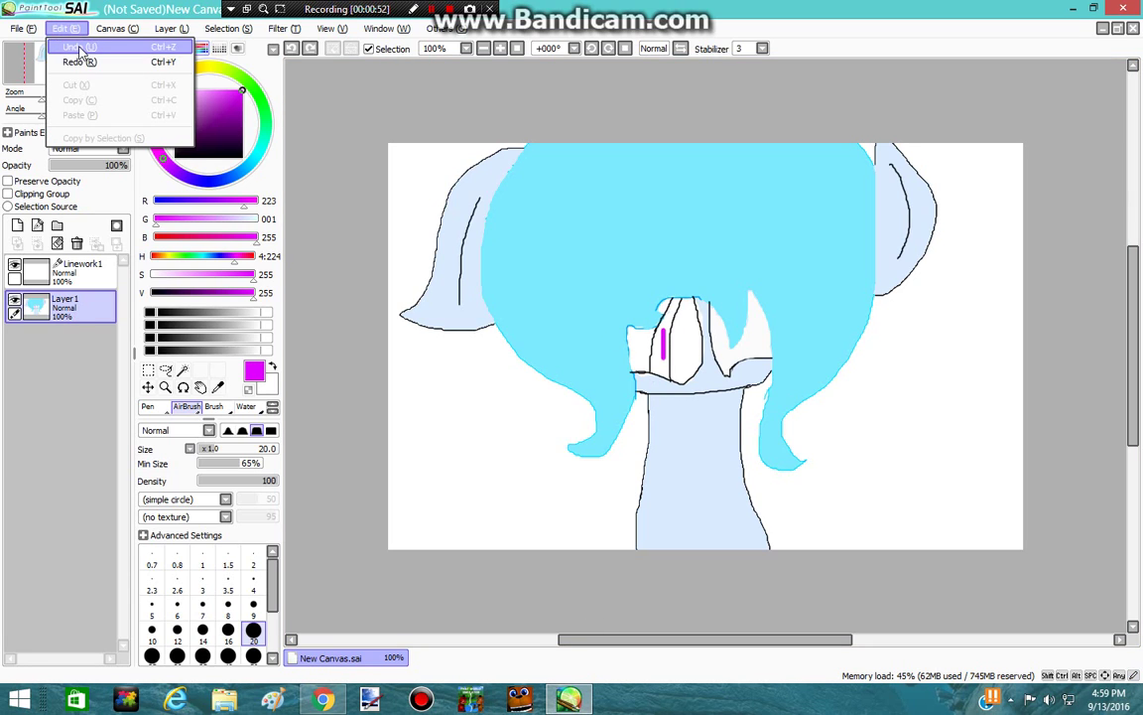
left_click(75, 47)
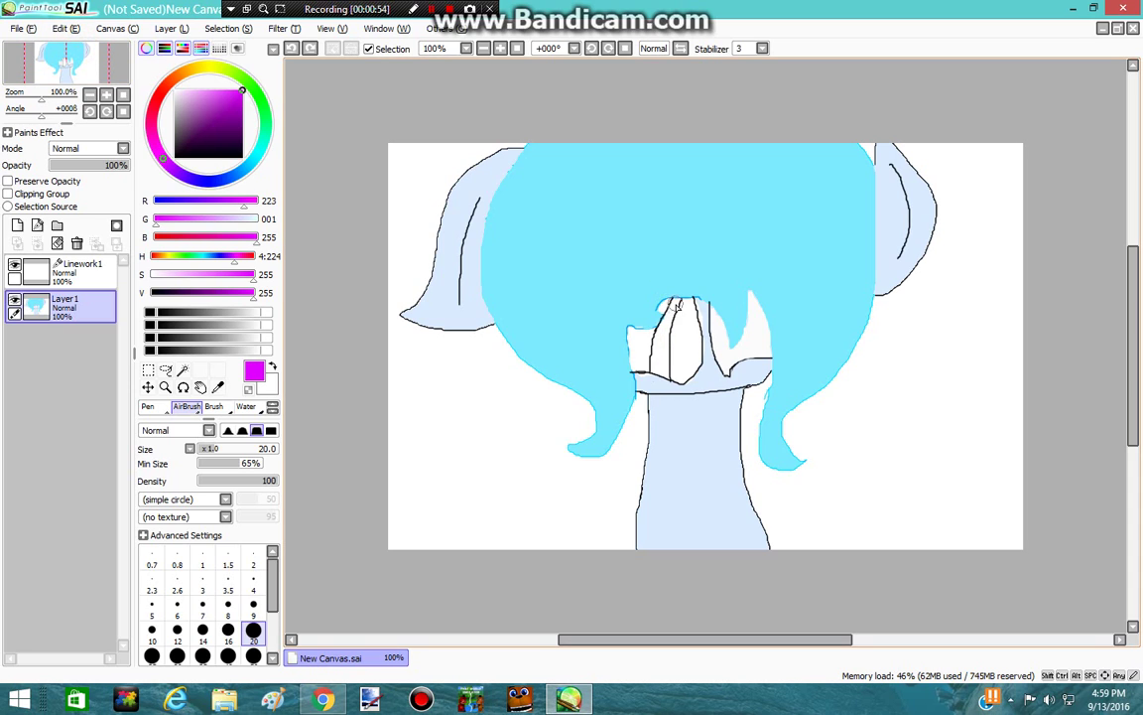
Step: Paint a curved magenta stroke along the left iris's outer edge, and restore the full brush list
left_click_drag(676, 307, 657, 369)
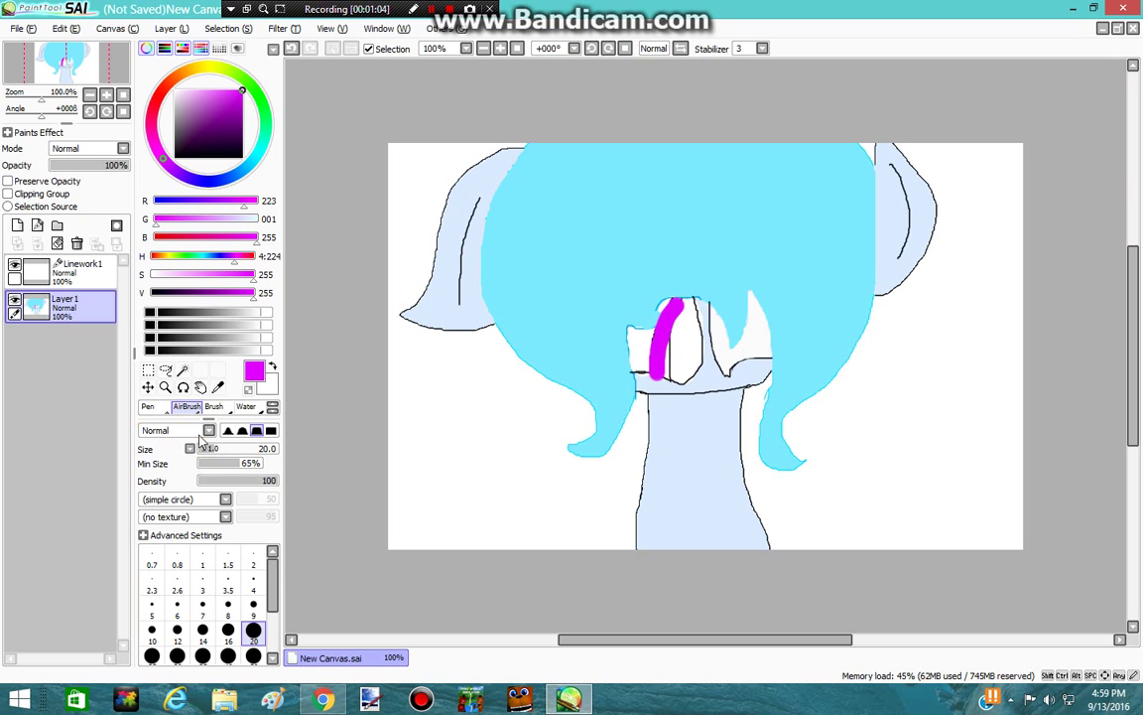
left_click_drag(209, 417, 208, 657)
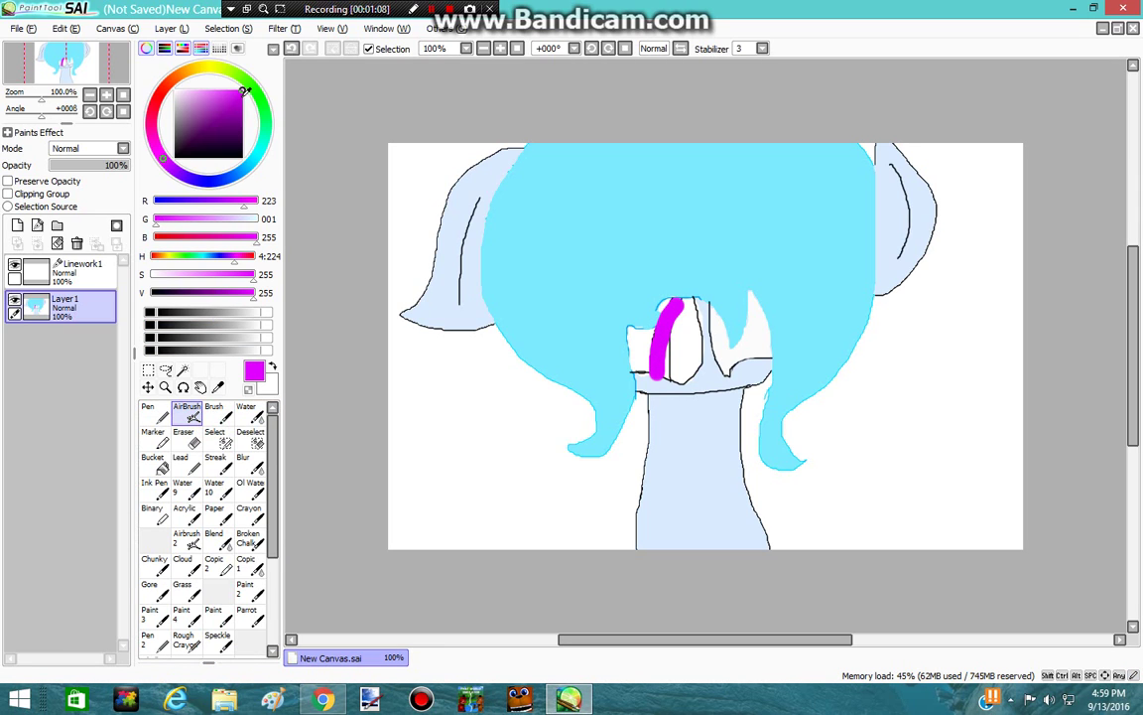
Step: Paint solid black pupils in both eyes with the AirBrush
left_click_drag(244, 90, 241, 156)
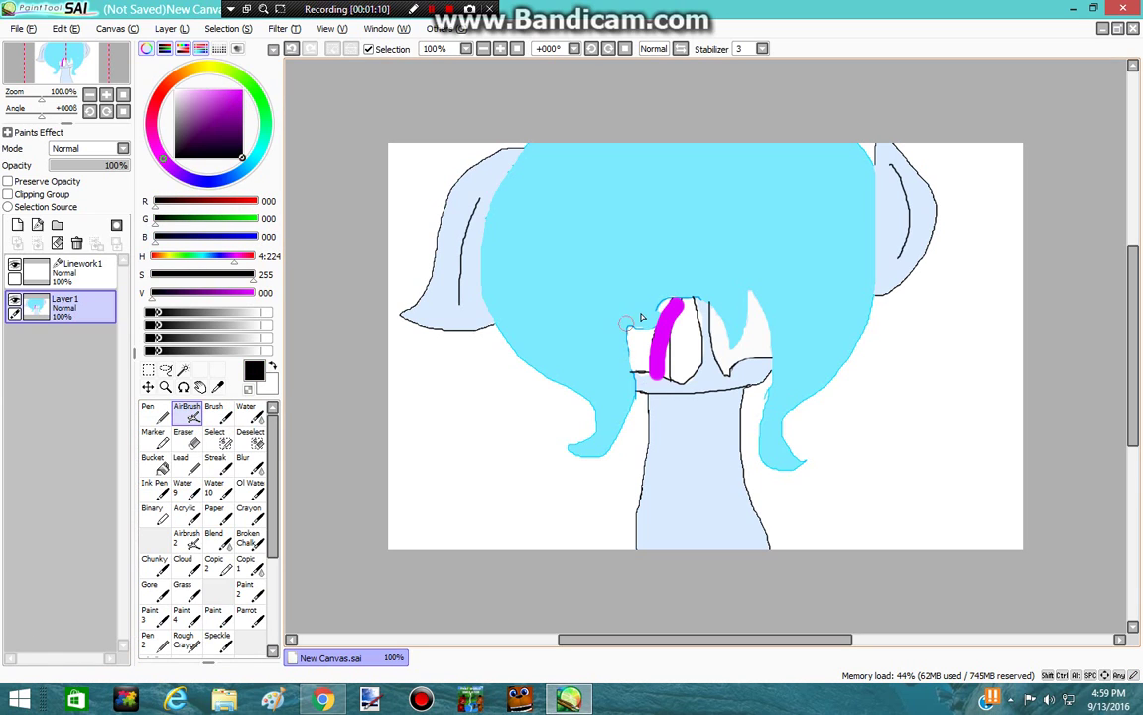
mouse_move(687, 310)
left_mouse_down()
mouse_move(667, 370)
mouse_move(684, 376)
mouse_move(696, 339)
mouse_move(689, 305)
mouse_move(698, 340)
mouse_move(682, 381)
mouse_move(666, 369)
mouse_move(686, 367)
mouse_move(684, 329)
mouse_move(690, 343)
mouse_move(692, 324)
mouse_move(688, 344)
mouse_move(719, 309)
mouse_move(740, 372)
mouse_move(749, 323)
mouse_move(732, 309)
mouse_move(725, 365)
left_mouse_up()
key("ctrl+z")
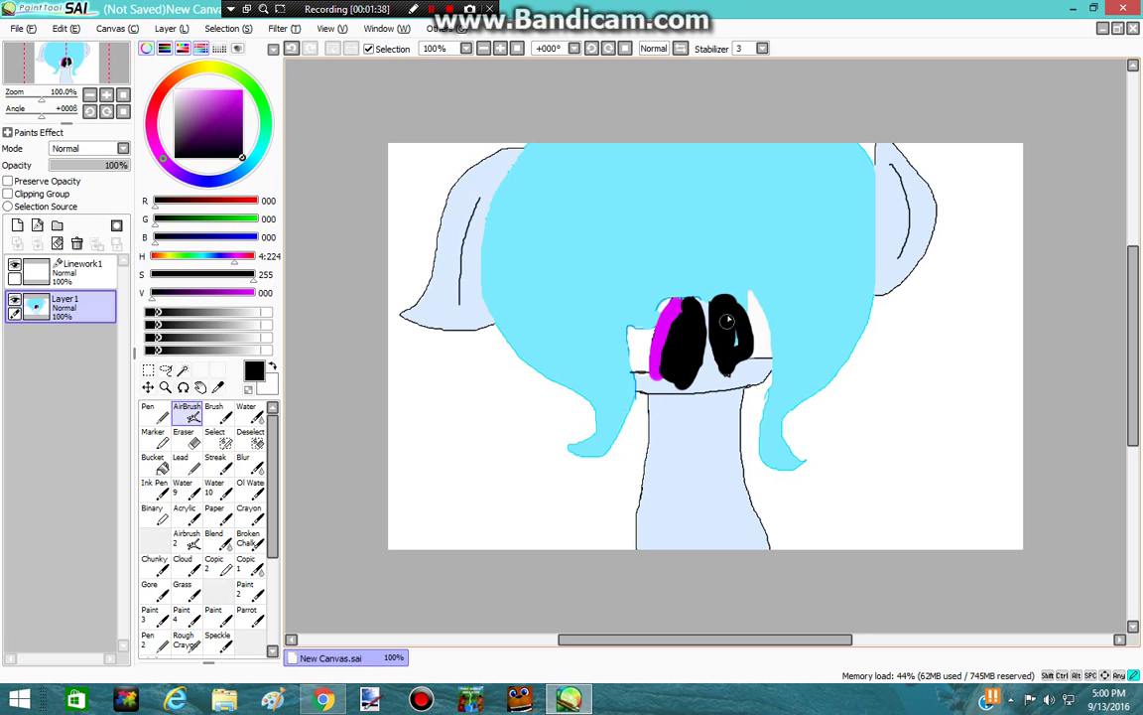
key("ctrl+y")
Step: Paint the outer part of the right iris magenta, RGB 223, 1, 255
left_click_drag(228, 292, 272, 298)
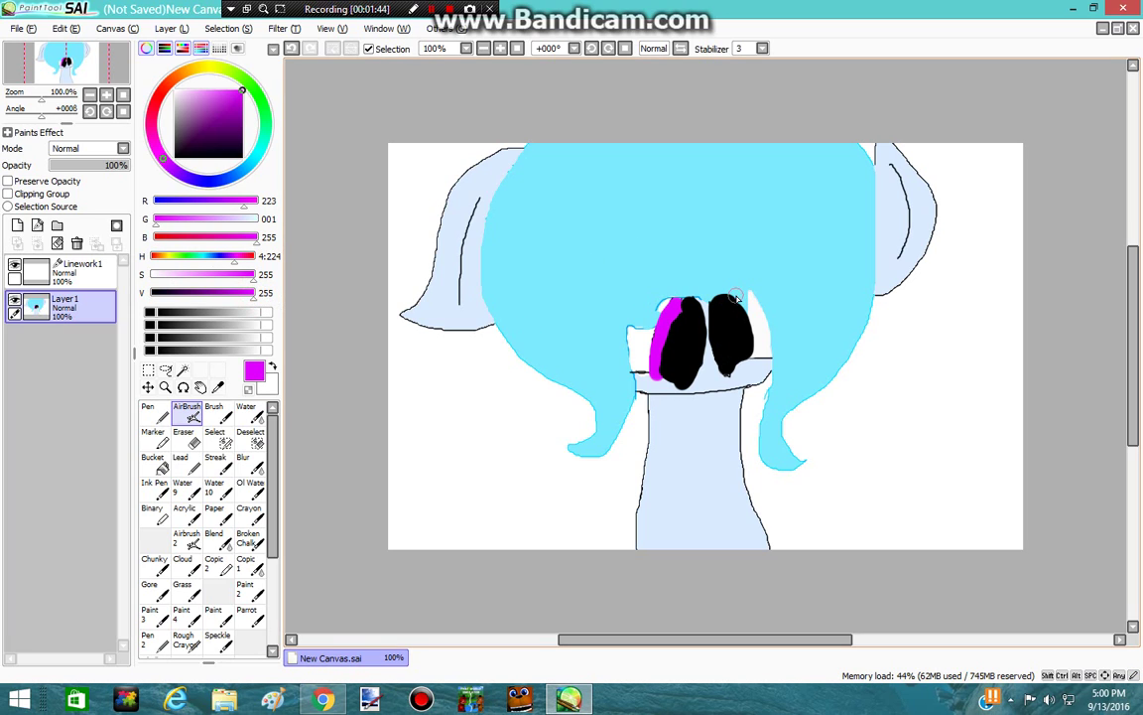
mouse_move(737, 298)
left_mouse_down()
mouse_move(746, 294)
mouse_move(754, 327)
mouse_move(756, 351)
mouse_move(735, 293)
mouse_move(749, 357)
mouse_move(757, 326)
left_mouse_up()
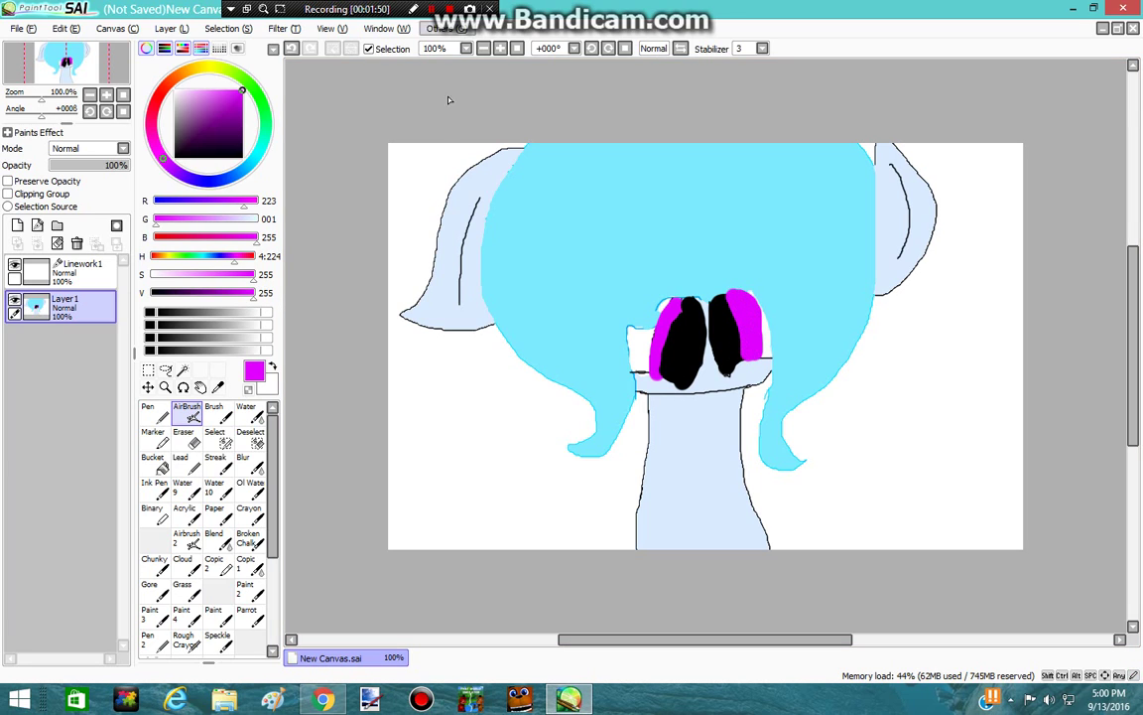
Step: Switch to Chrome and play the hide-and-seek YouTube video from the beginning
left_click(323, 700)
left_click(375, 332)
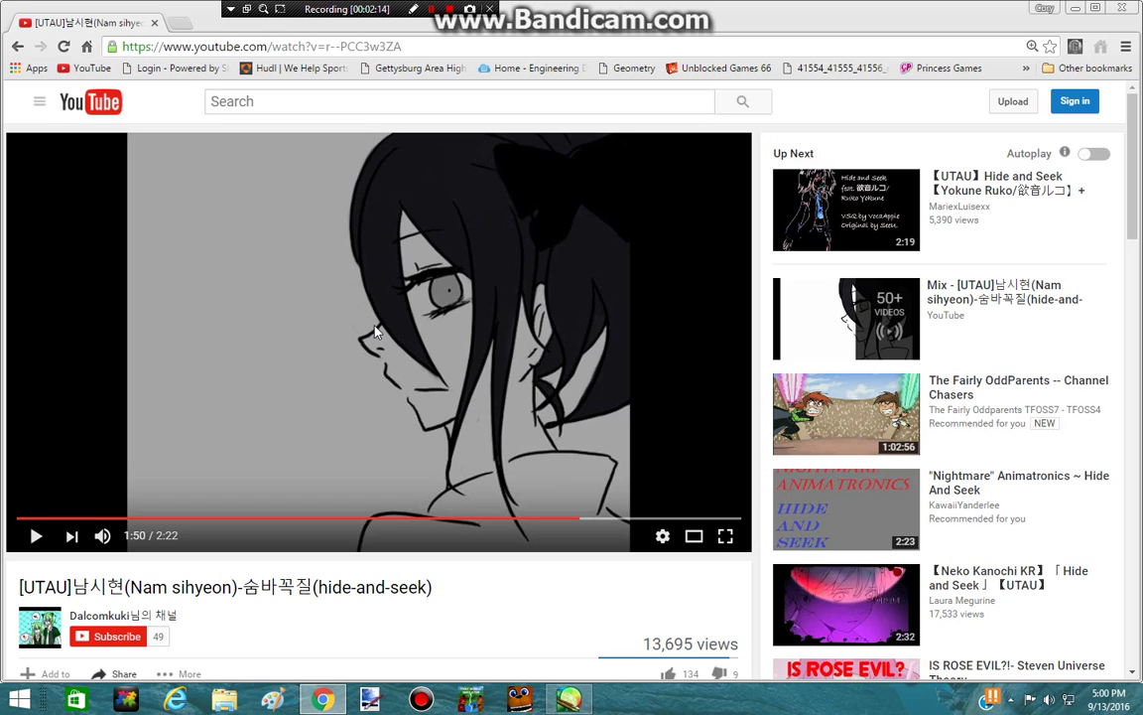
left_click(397, 382)
left_click(22, 518)
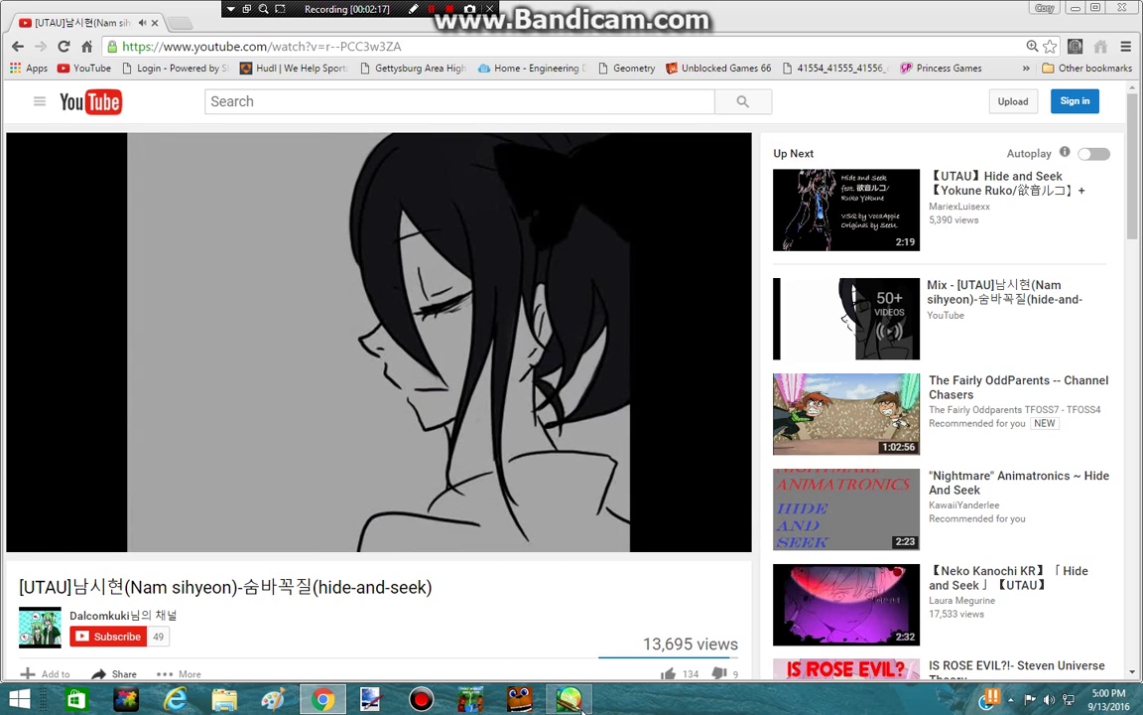
Step: Return to PaintTool SAI and paint one large upper and one small lower white highlight in each eye
left_click(570, 700)
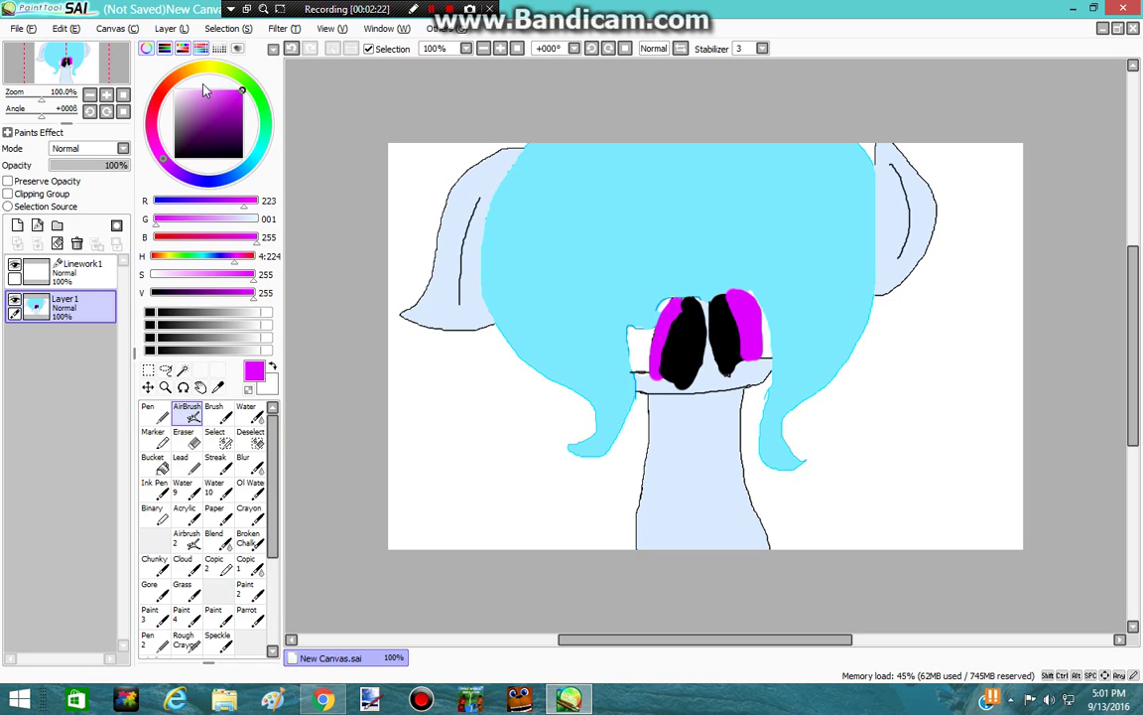
left_click(175, 90)
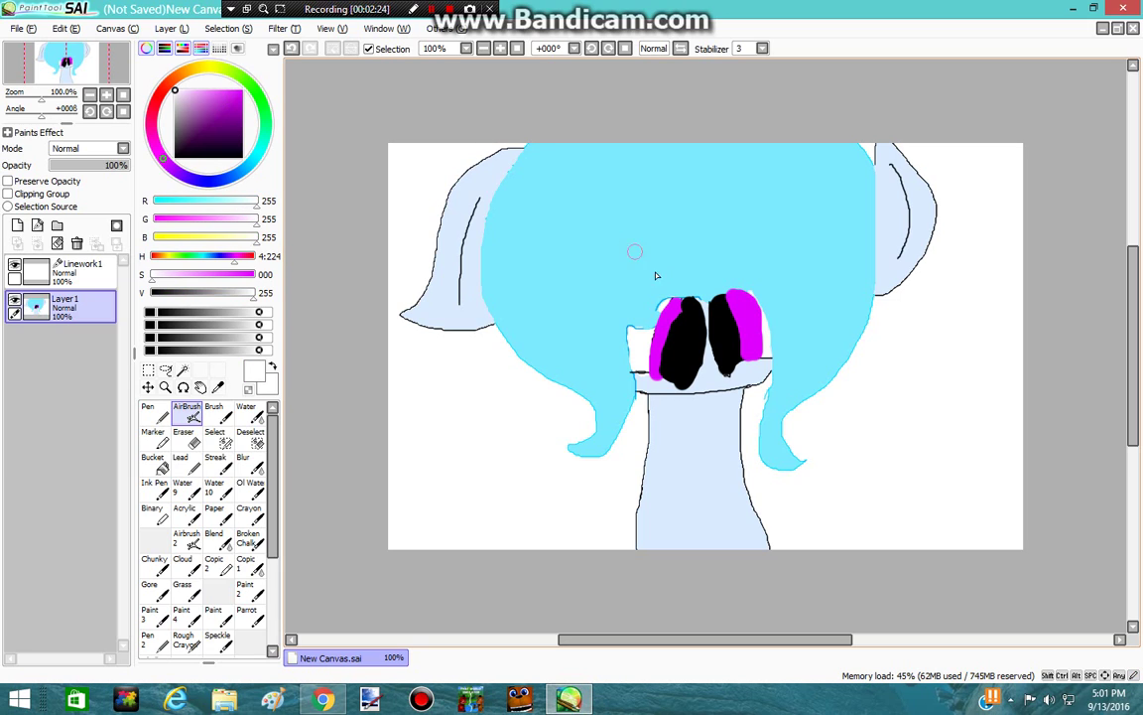
left_click_drag(678, 314, 685, 325)
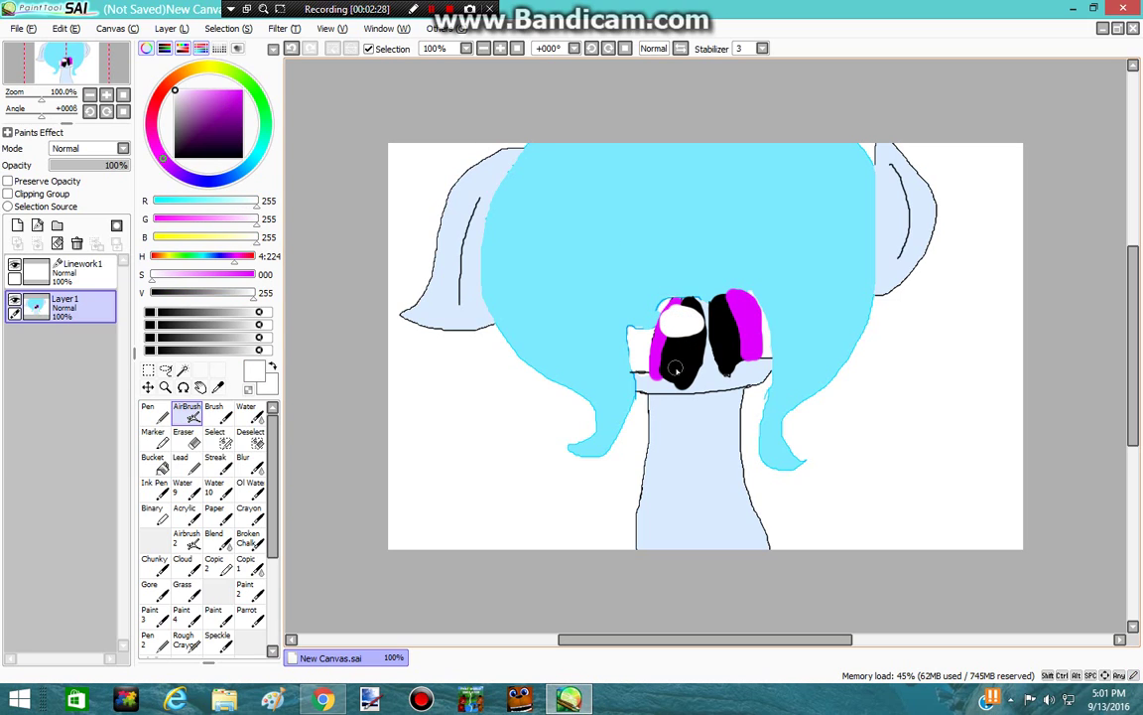
left_click_drag(678, 367, 681, 375)
mouse_move(721, 312)
left_mouse_down()
mouse_move(740, 315)
mouse_move(735, 349)
left_mouse_up()
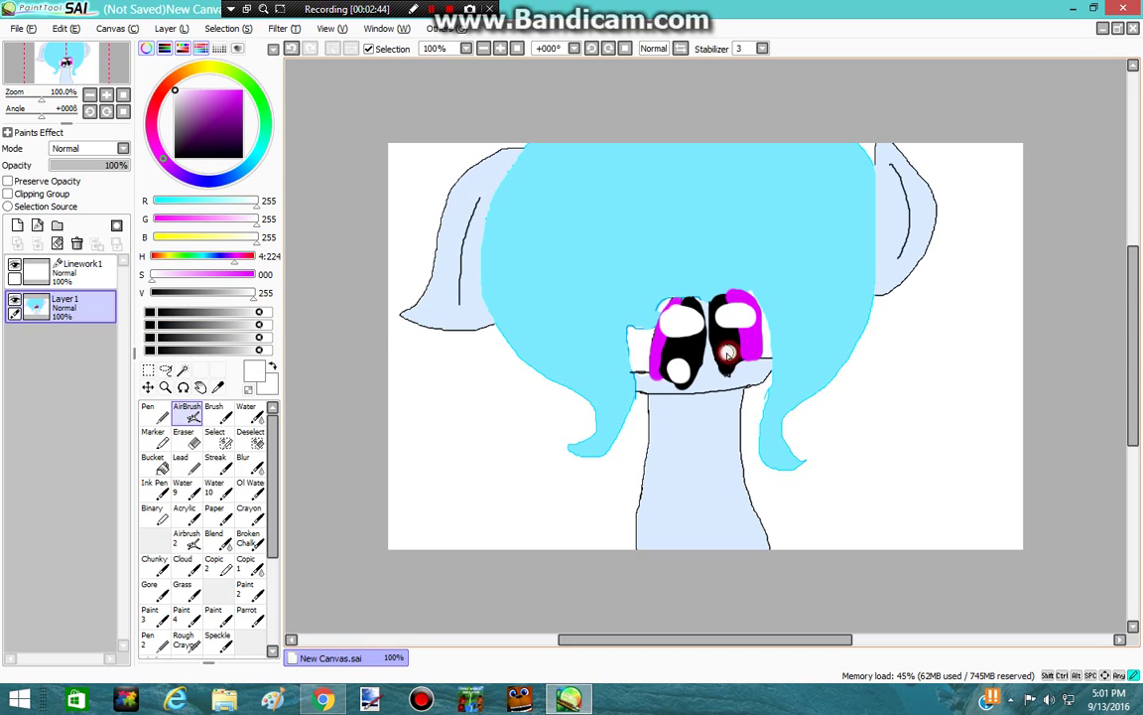
left_click(730, 348)
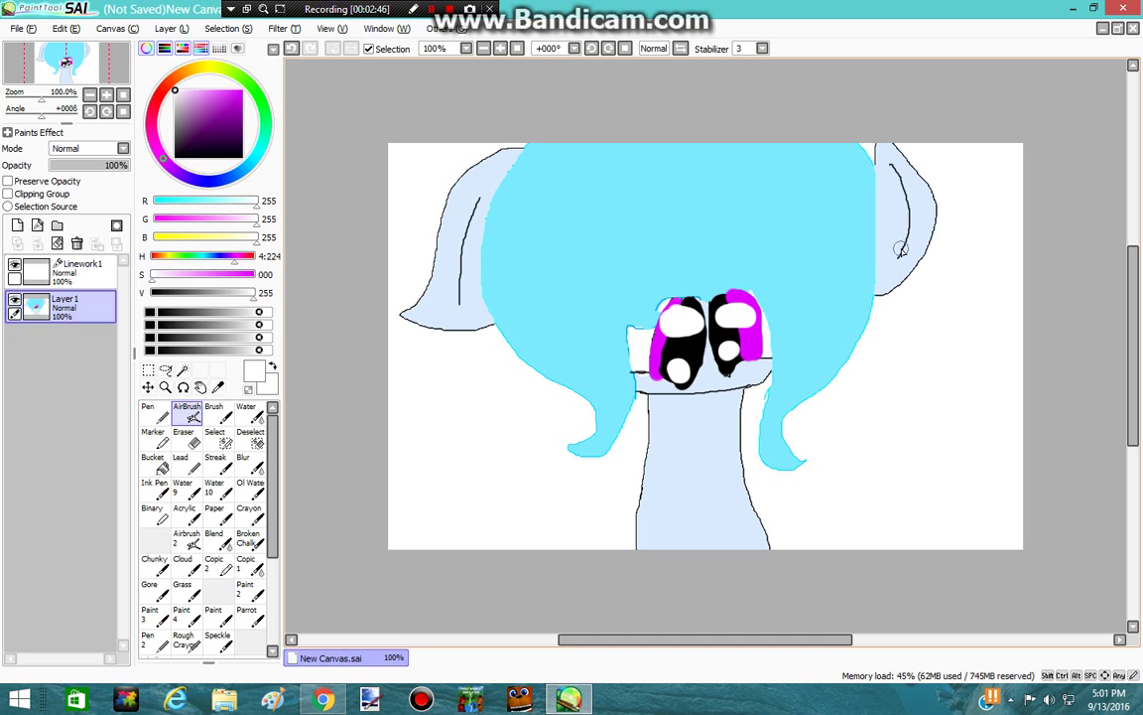
Step: Draw a small curved black mouth line below the eyes with the Pen
left_click(152, 412)
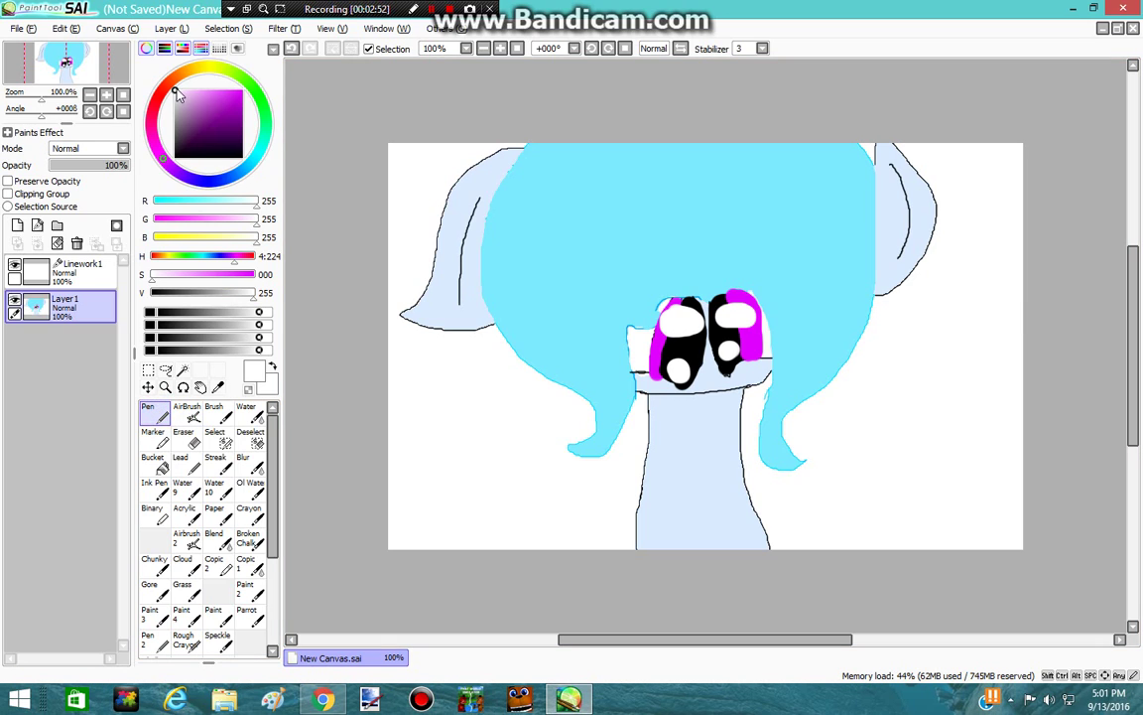
left_click_drag(173, 92, 178, 173)
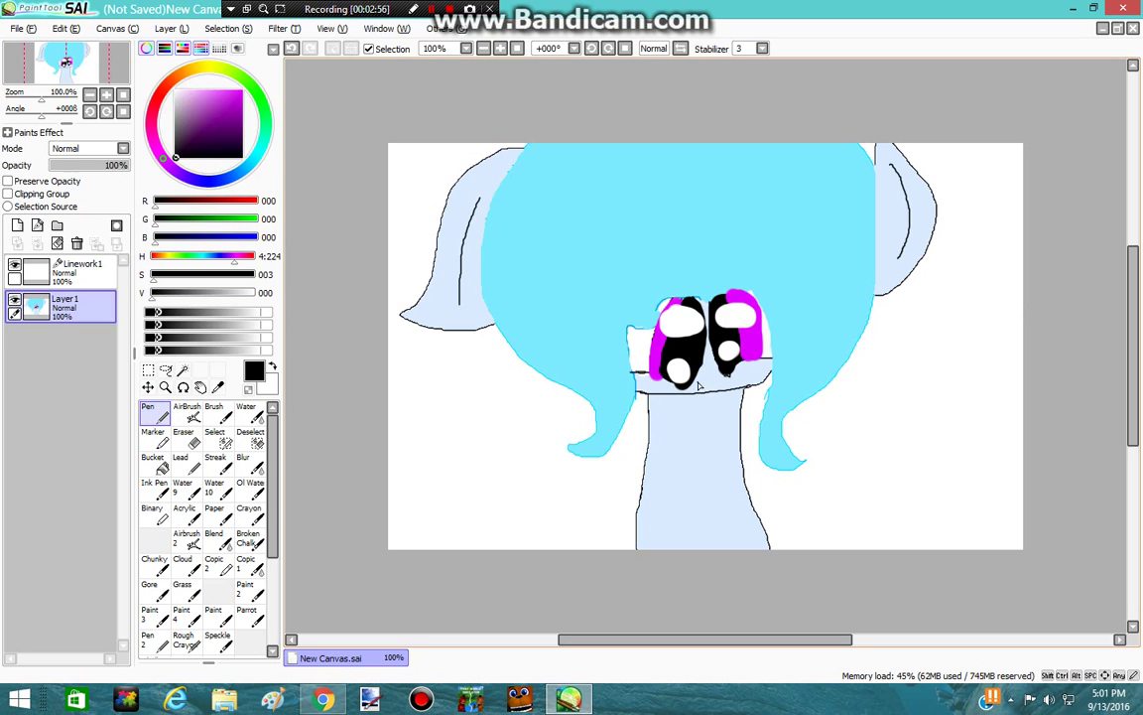
left_click_drag(681, 384, 717, 389)
Step: Check the YouTube video in Chrome, and close the A10 games browser window
mouse_move(316, 703)
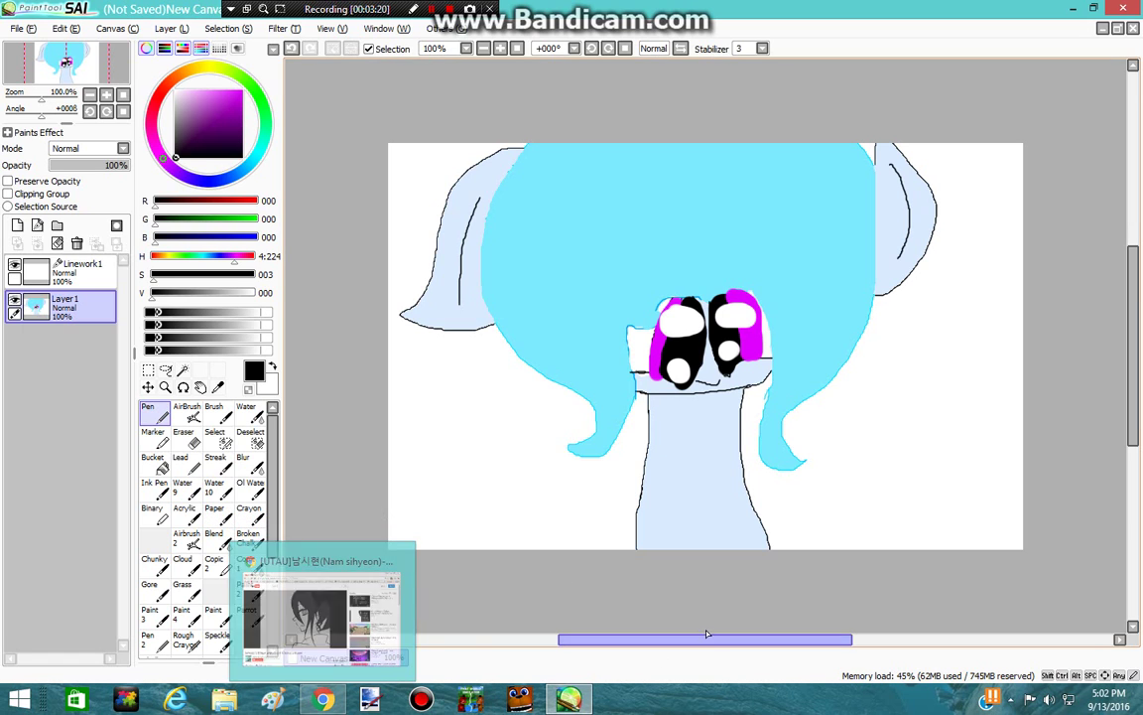
left_click(335, 705)
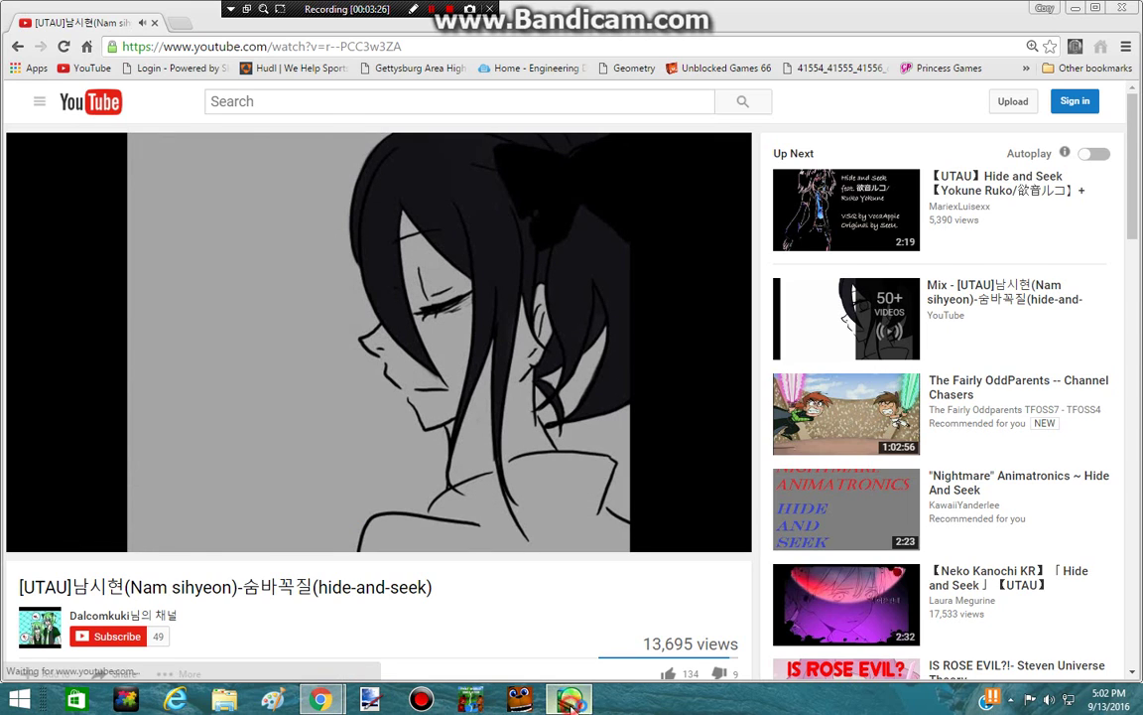
left_click(568, 700)
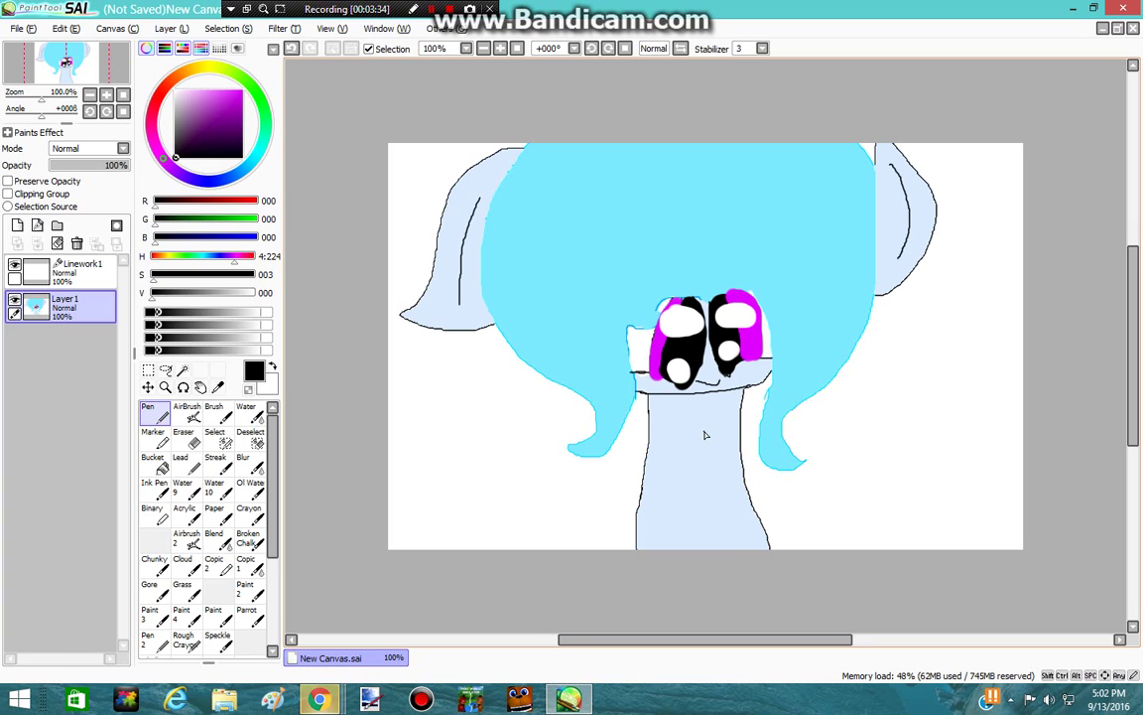
left_click(424, 474)
mouse_move(318, 700)
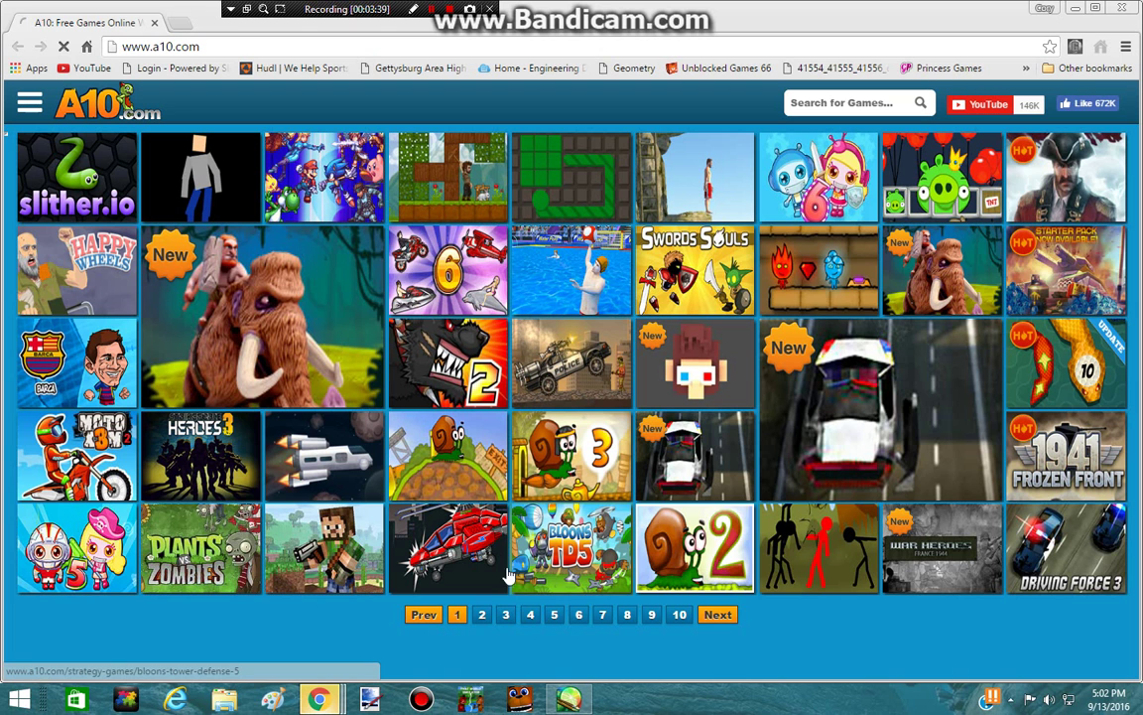
left_click(322, 605)
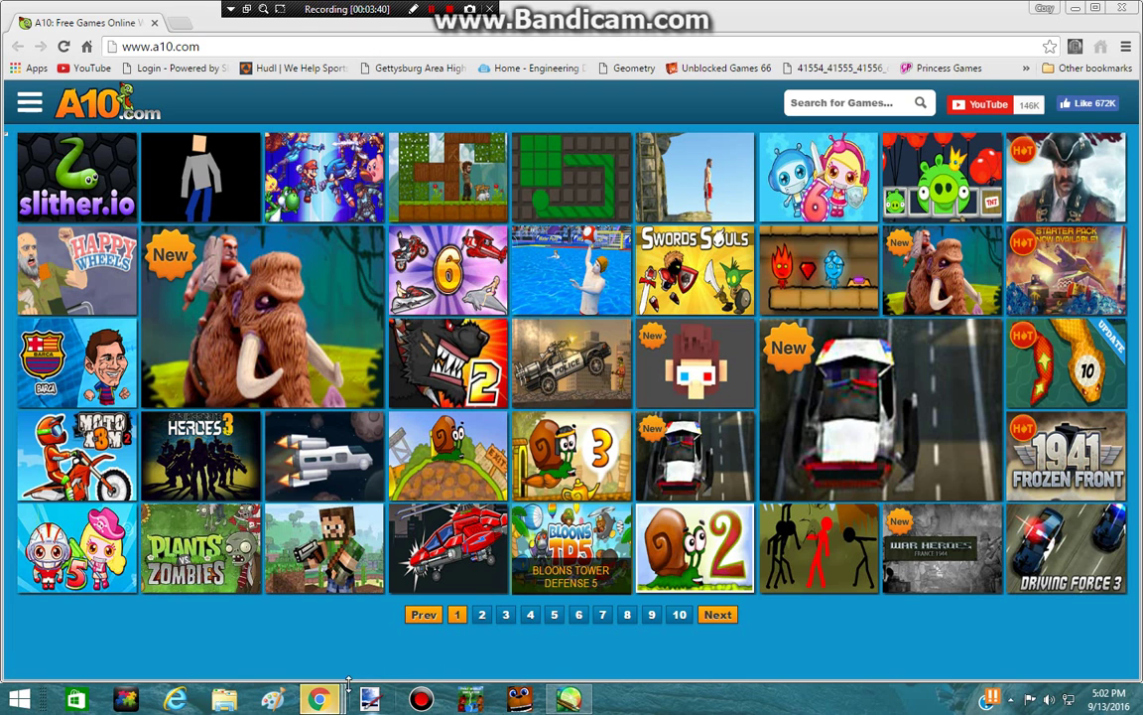
mouse_move(328, 700)
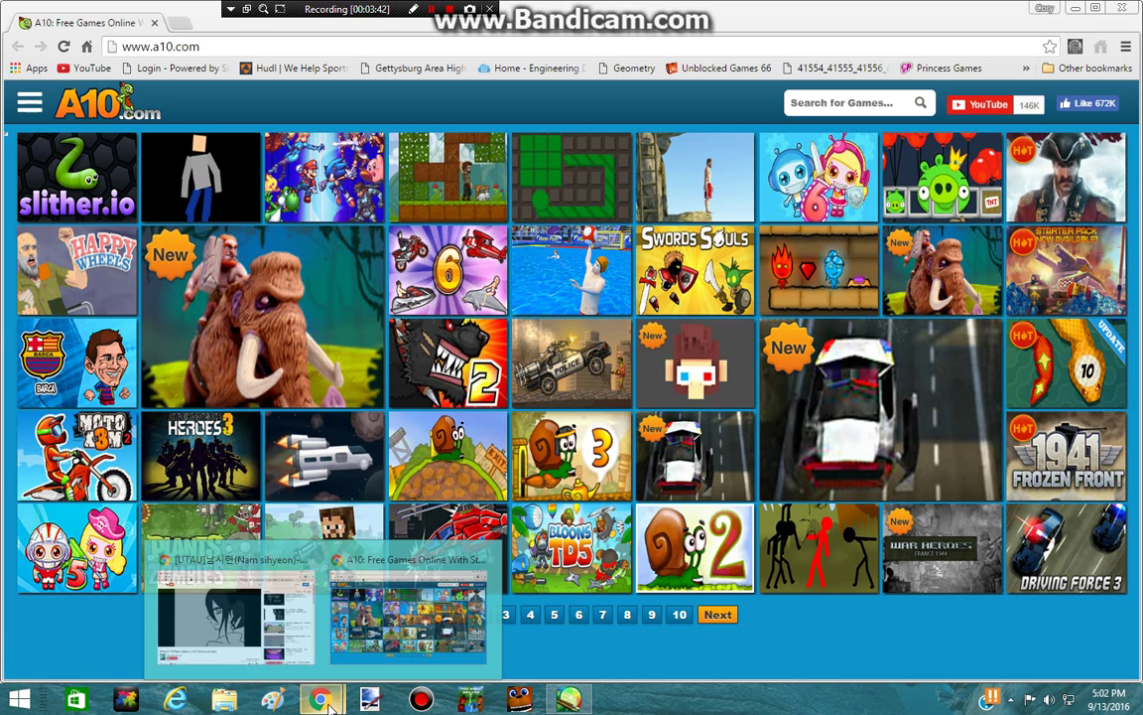
left_click(483, 562)
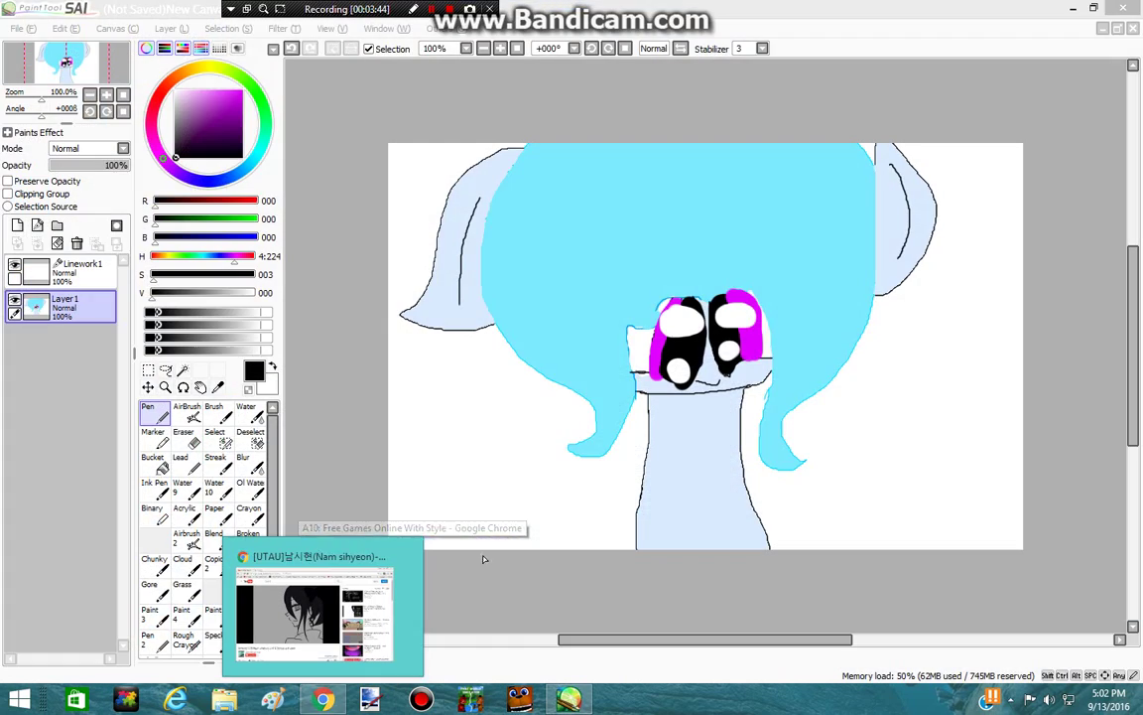
Step: Switch to the YouTube window in Chrome and skip the hide-and-seek video ahead to about the one-minute mark
left_click(298, 600)
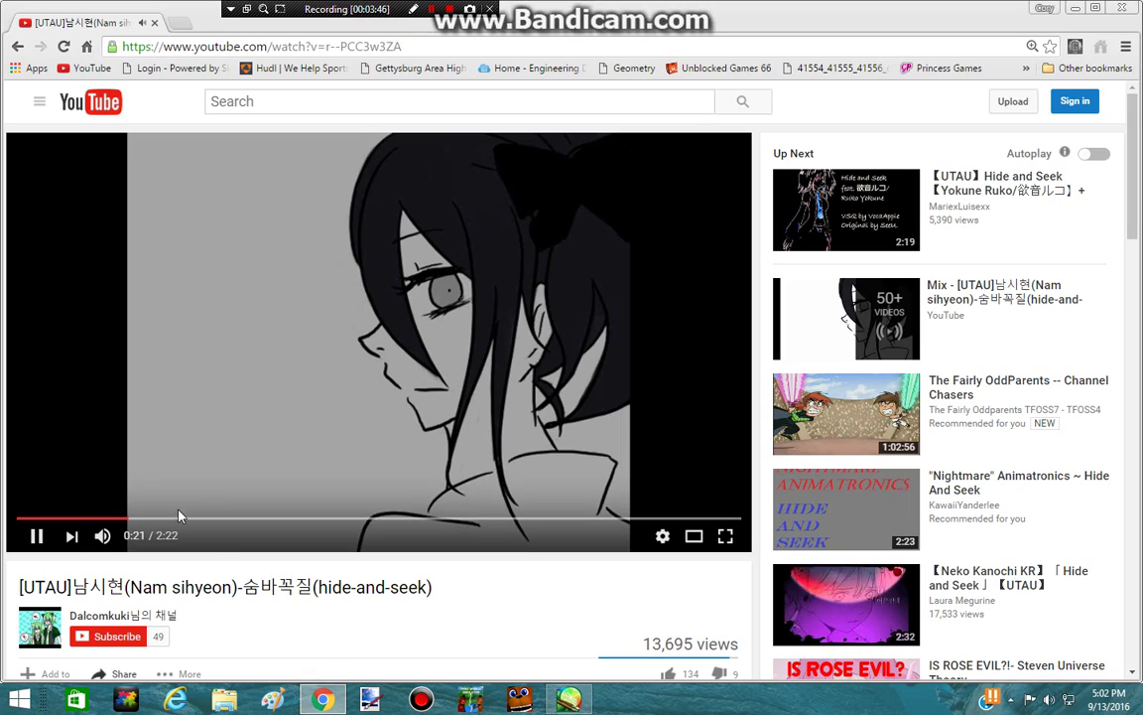
left_click(312, 515)
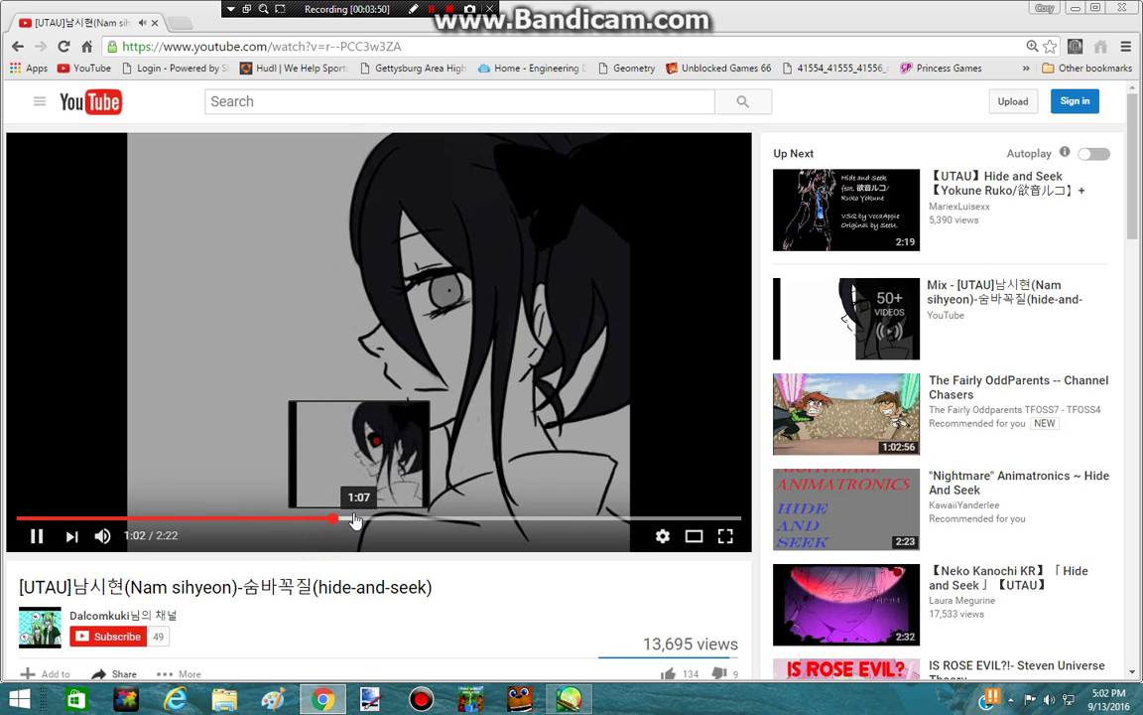
Step: Rewind the hide-and-seek video to its beginning, and open "[UTAU] Hide and Seek [Sukone Tei]" from the related videos
left_click(348, 518)
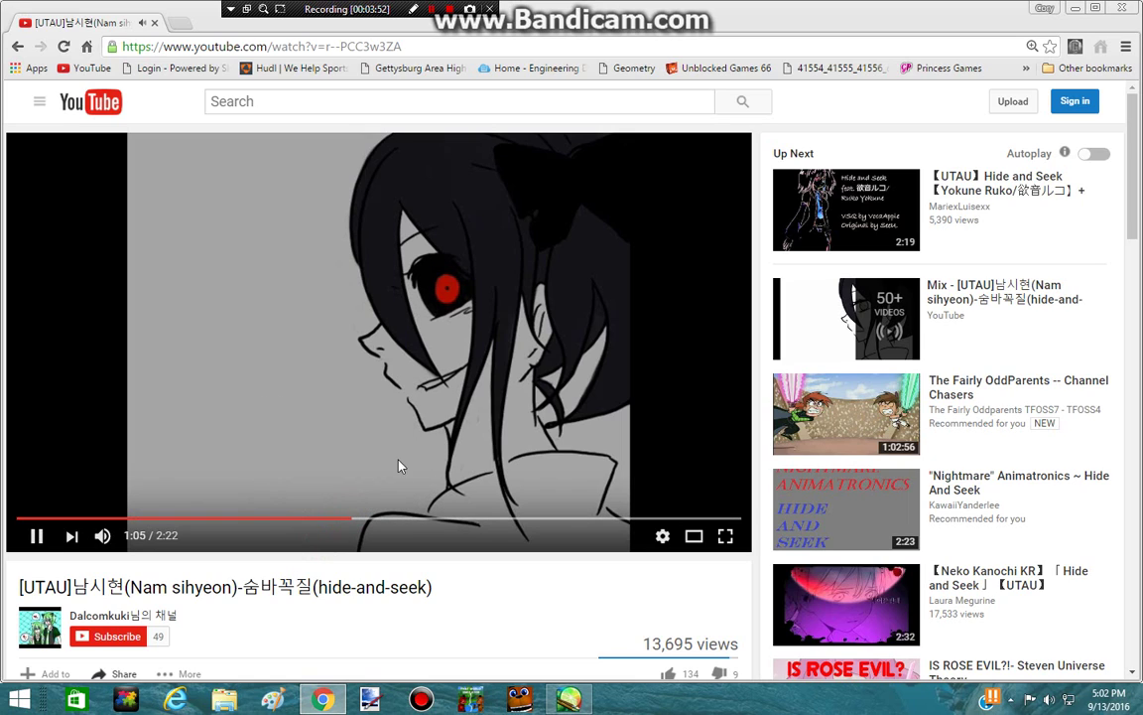
left_click(20, 517)
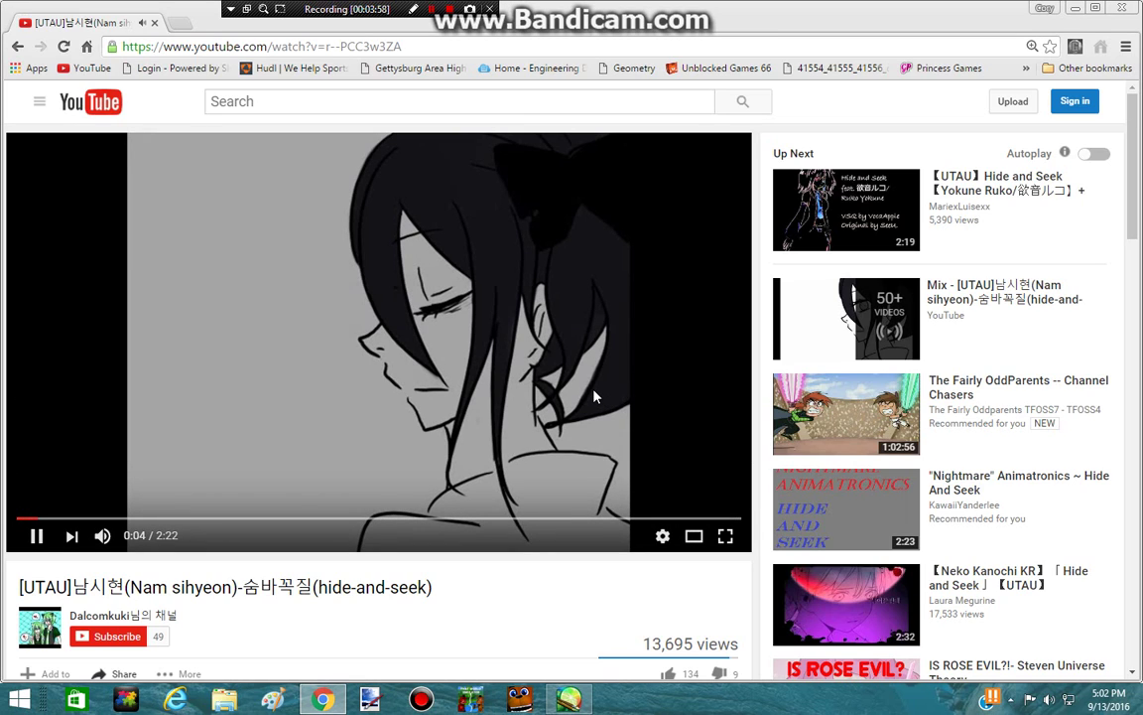
left_click(124, 674)
scroll(645, 524, "down", 3)
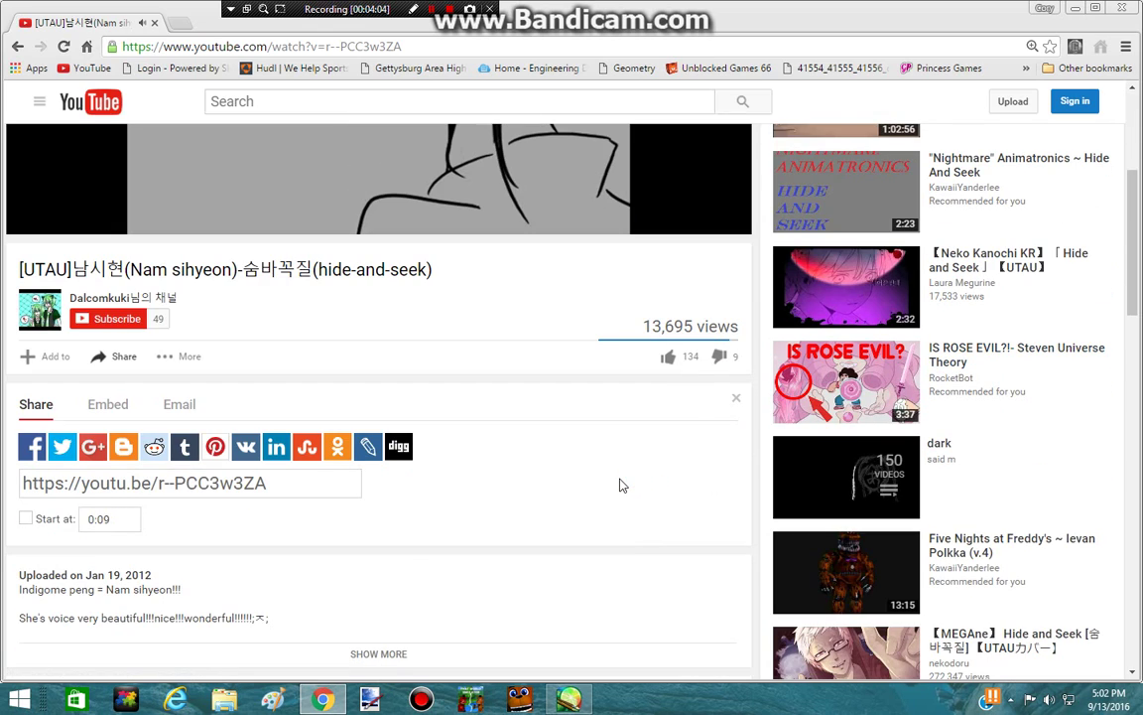
scroll(619, 481, "down", 3)
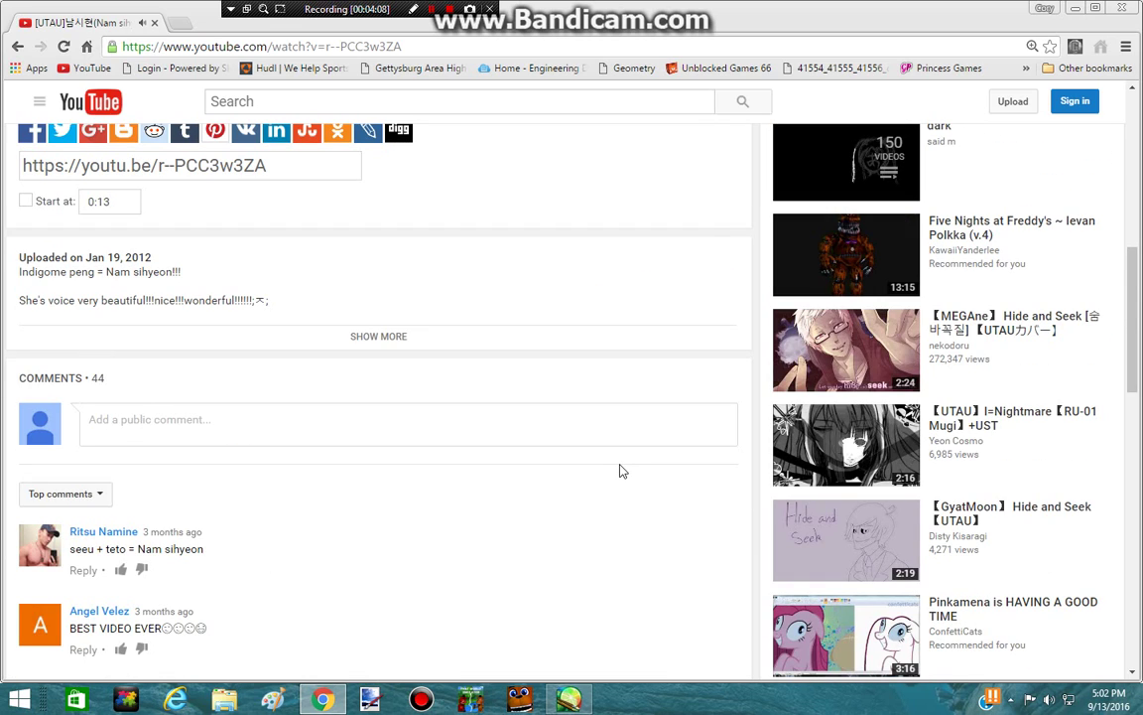
scroll(620, 470, "down", 3)
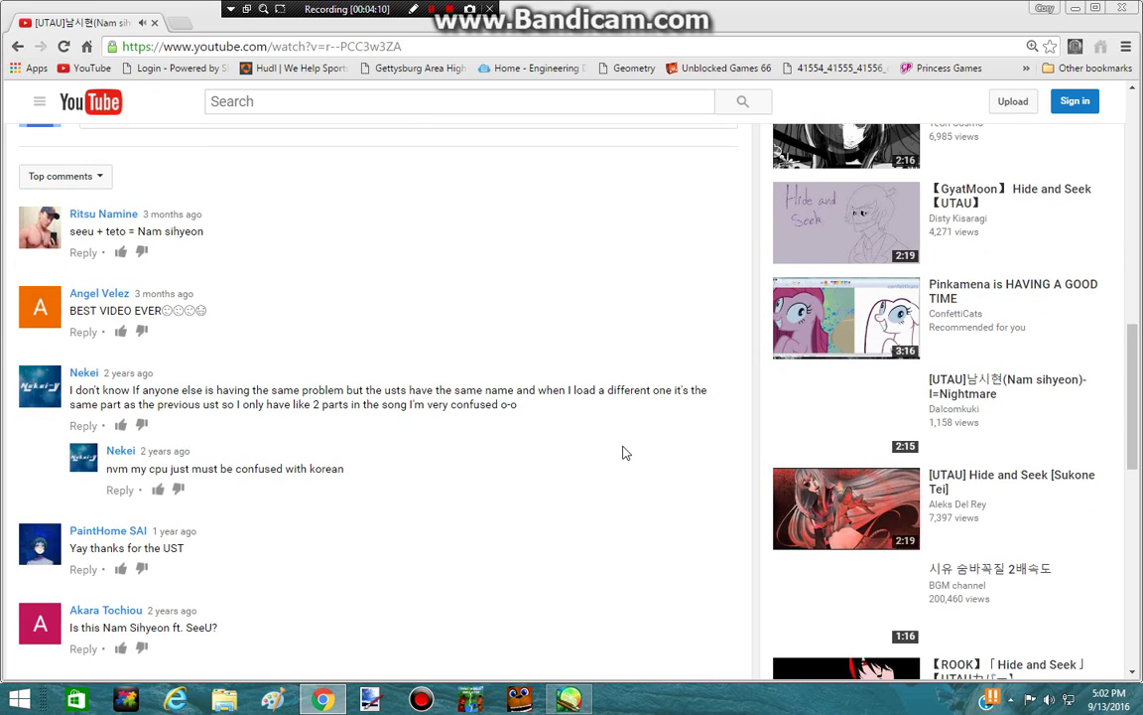
left_click(893, 516)
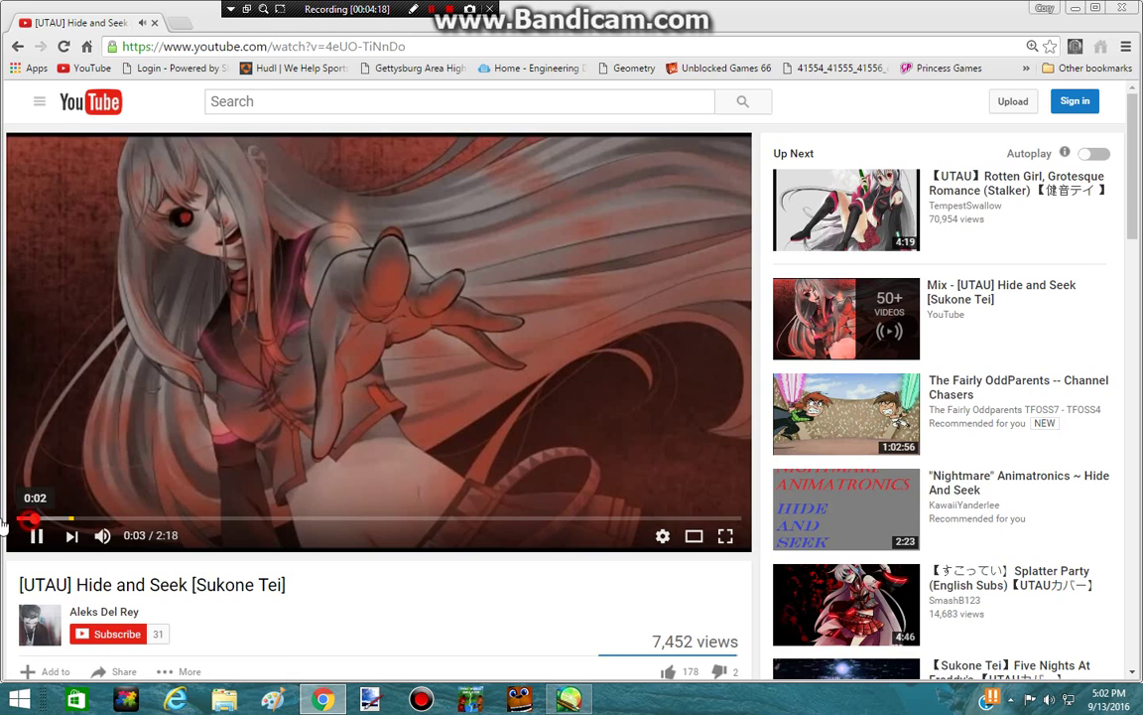
Step: Return to PaintTool SAI, try selecting the blue hair with the Magic Wand, and undo the selection
key("alt+Tab")
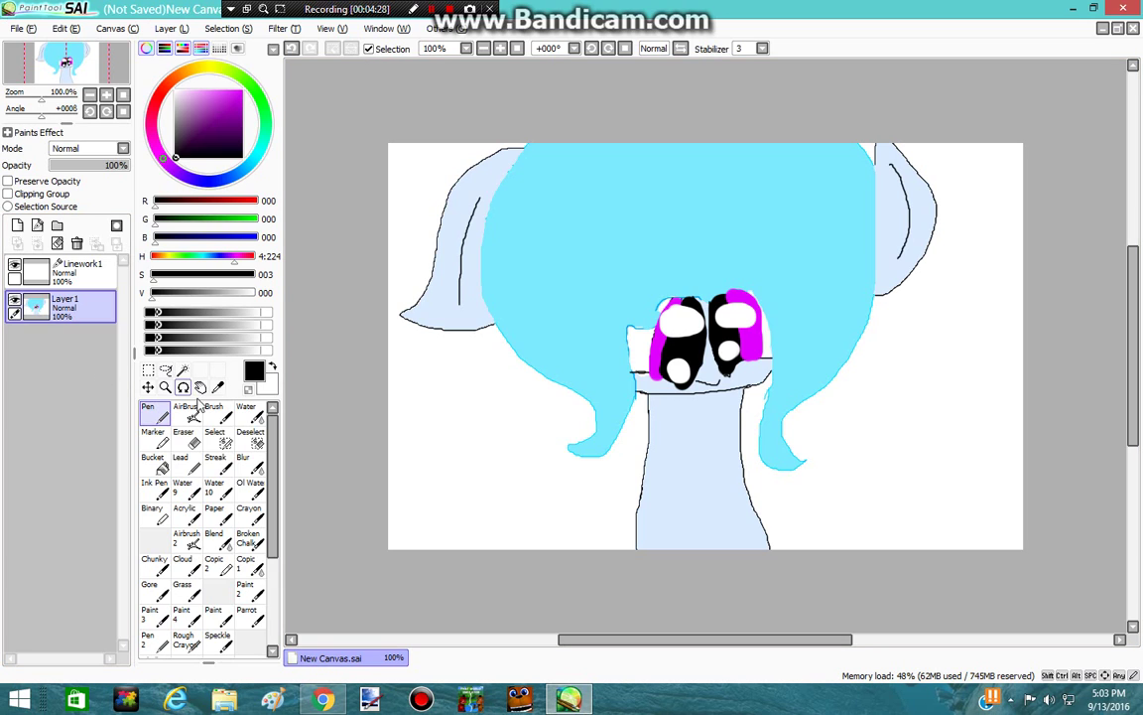
left_click(181, 369)
left_click(624, 261)
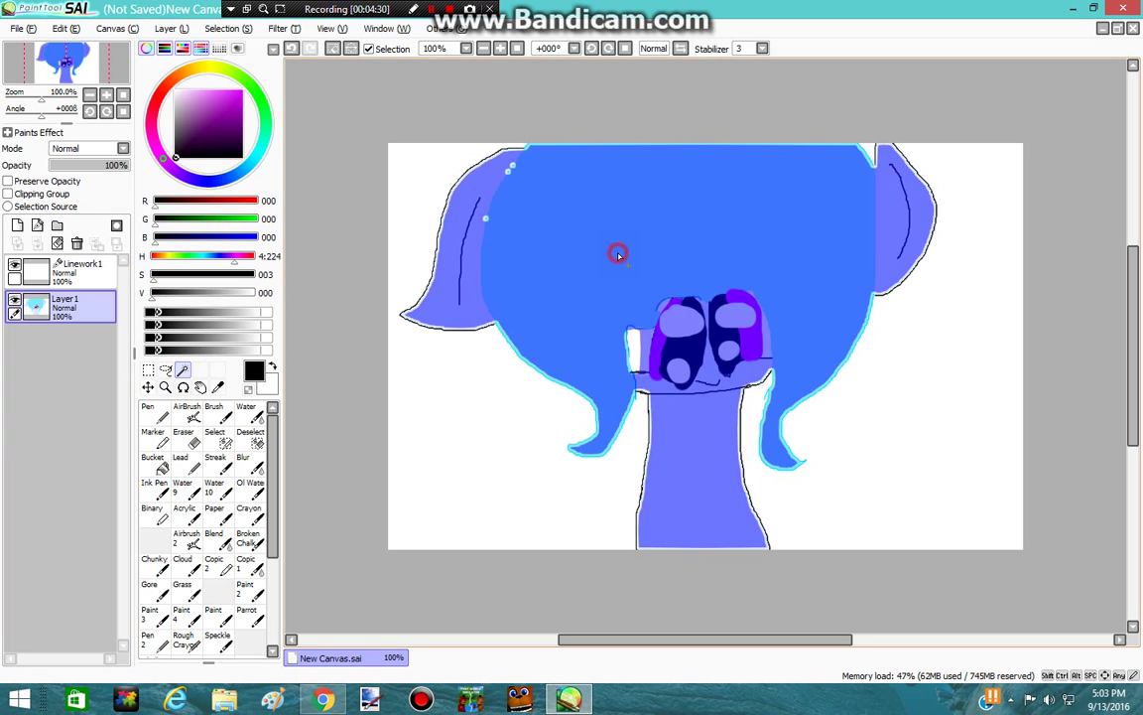
left_click(66, 27)
left_click(89, 47)
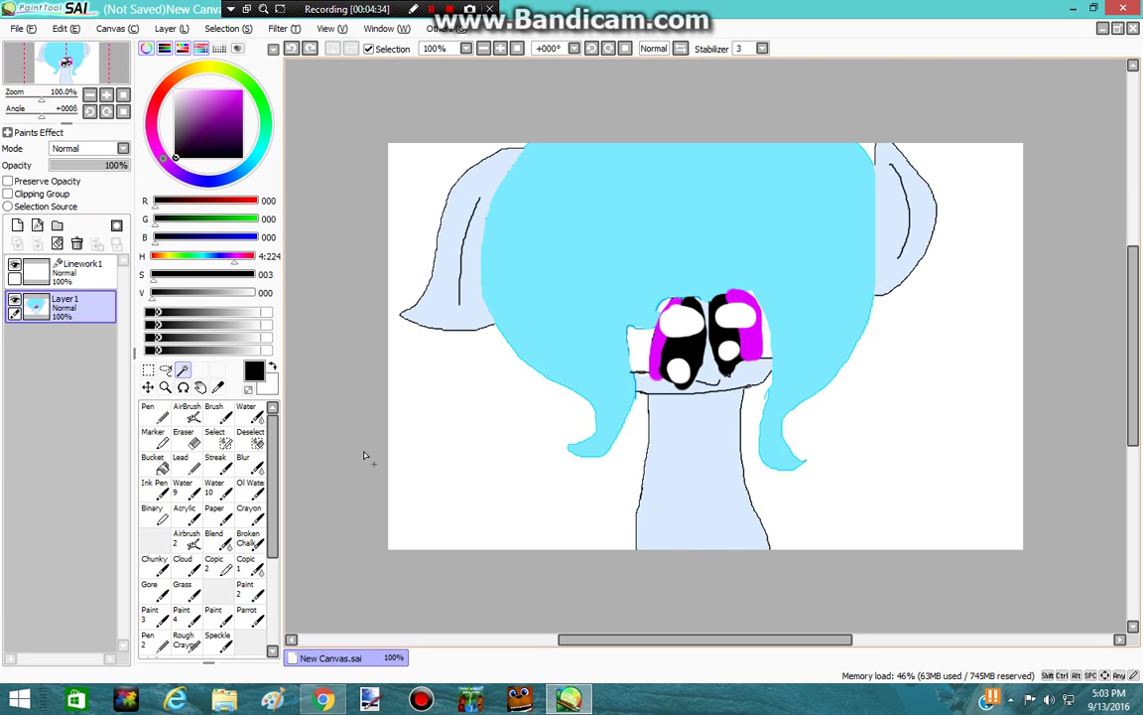
Step: Try the Select brush in a horizontal band across the blue hair, and undo the selection
left_click(216, 437)
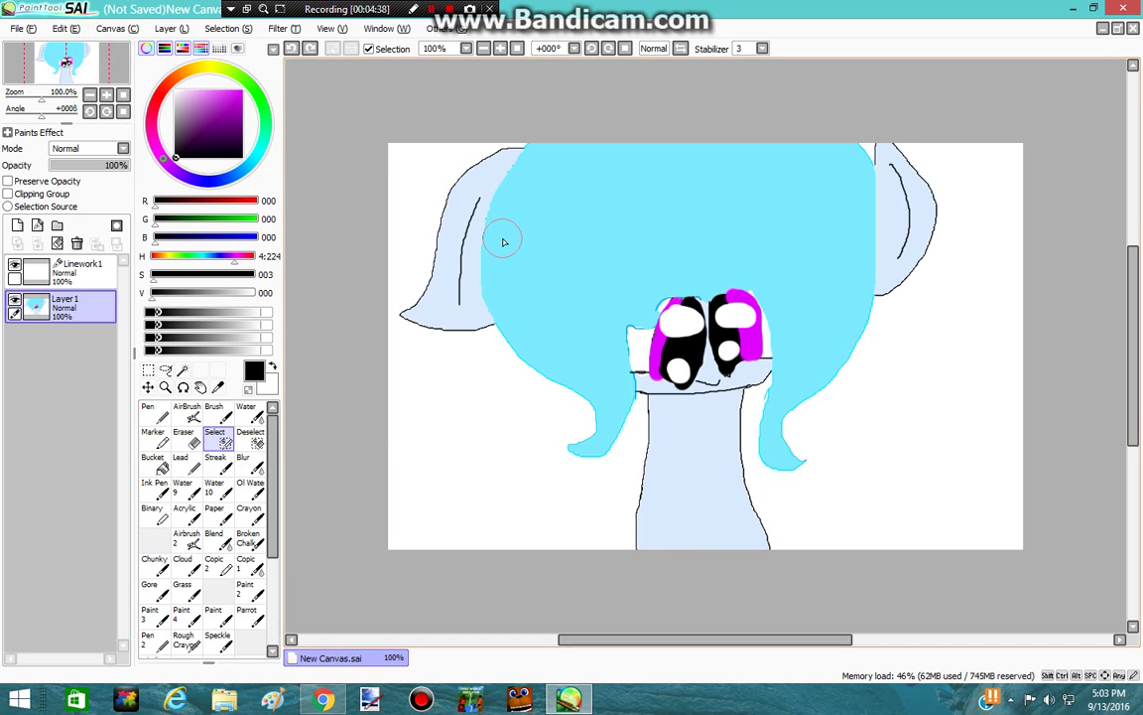
mouse_move(504, 240)
left_mouse_down()
mouse_move(659, 255)
mouse_move(859, 228)
left_mouse_up()
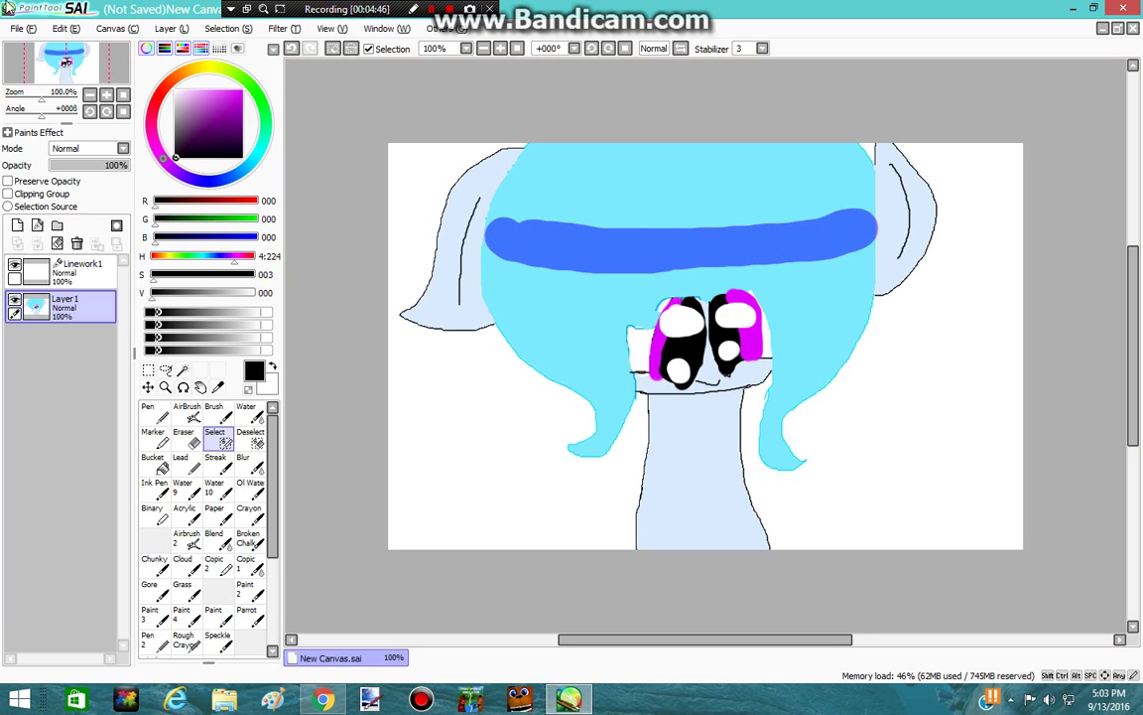
left_click(67, 31)
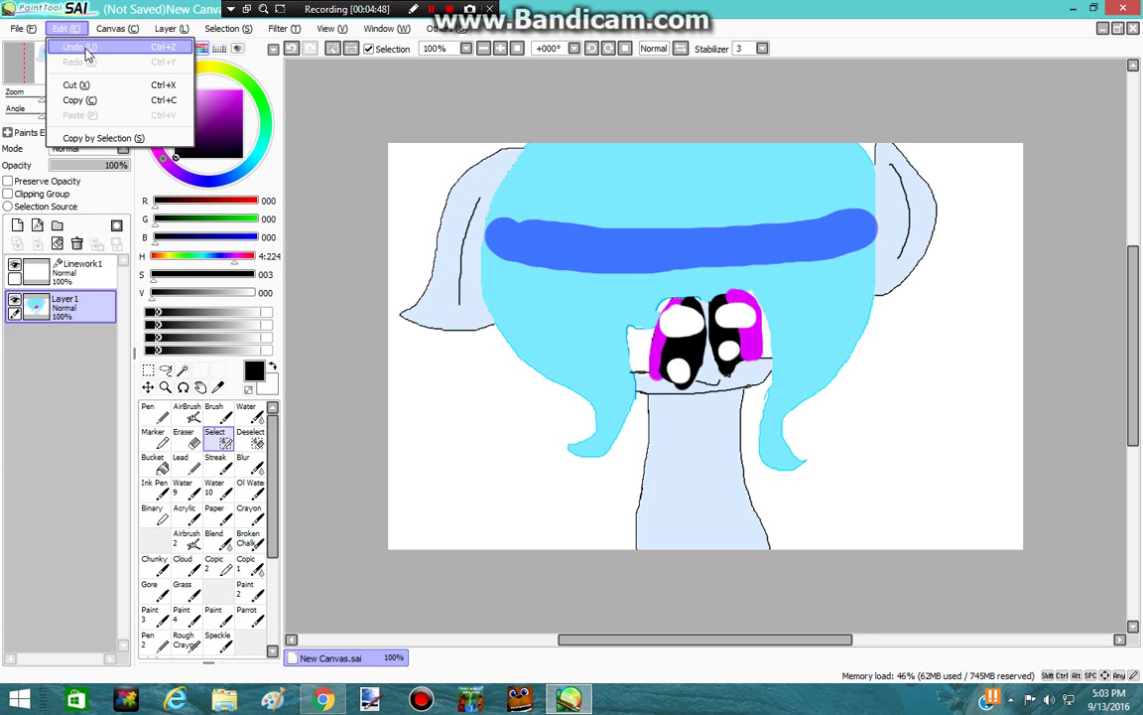
left_click(68, 35)
left_click(69, 30)
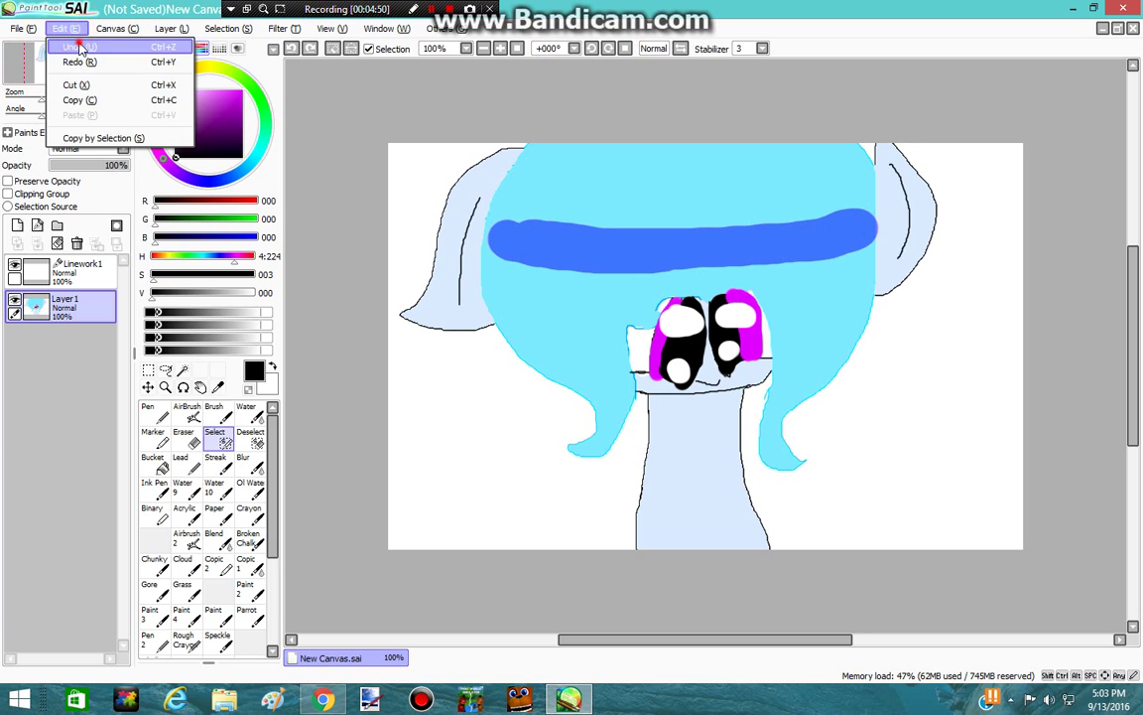
left_click(72, 44)
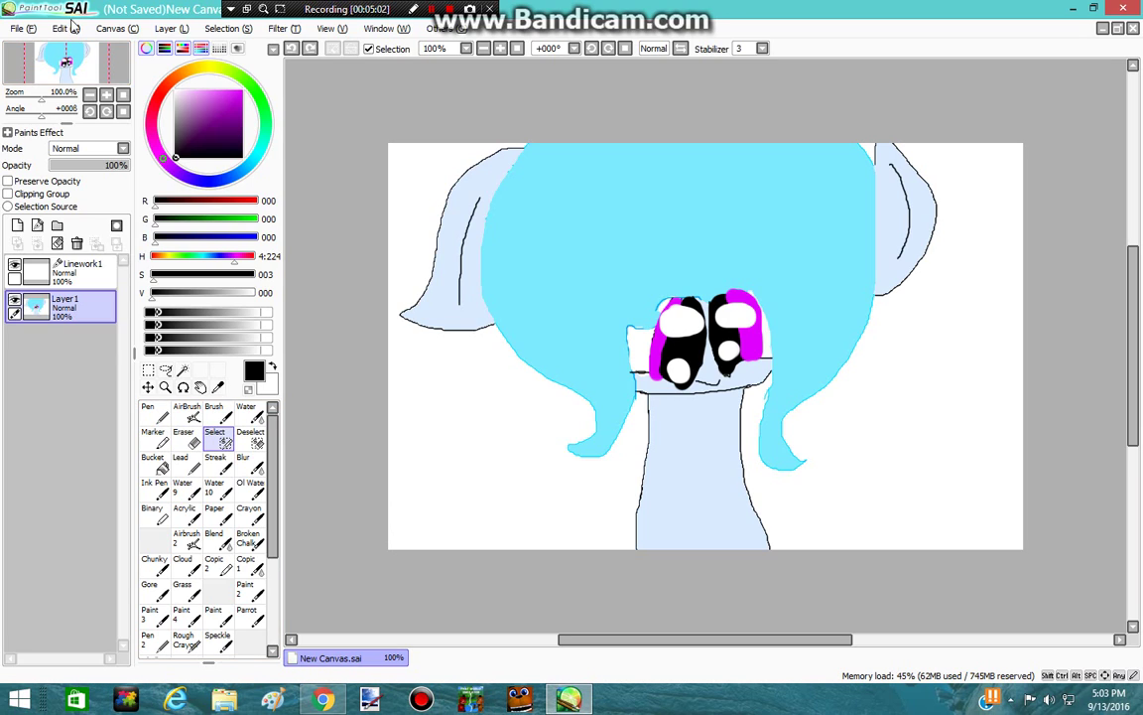
Step: Undo the mouth line and all white highlights in both eyes
left_click(73, 26)
left_click(84, 45)
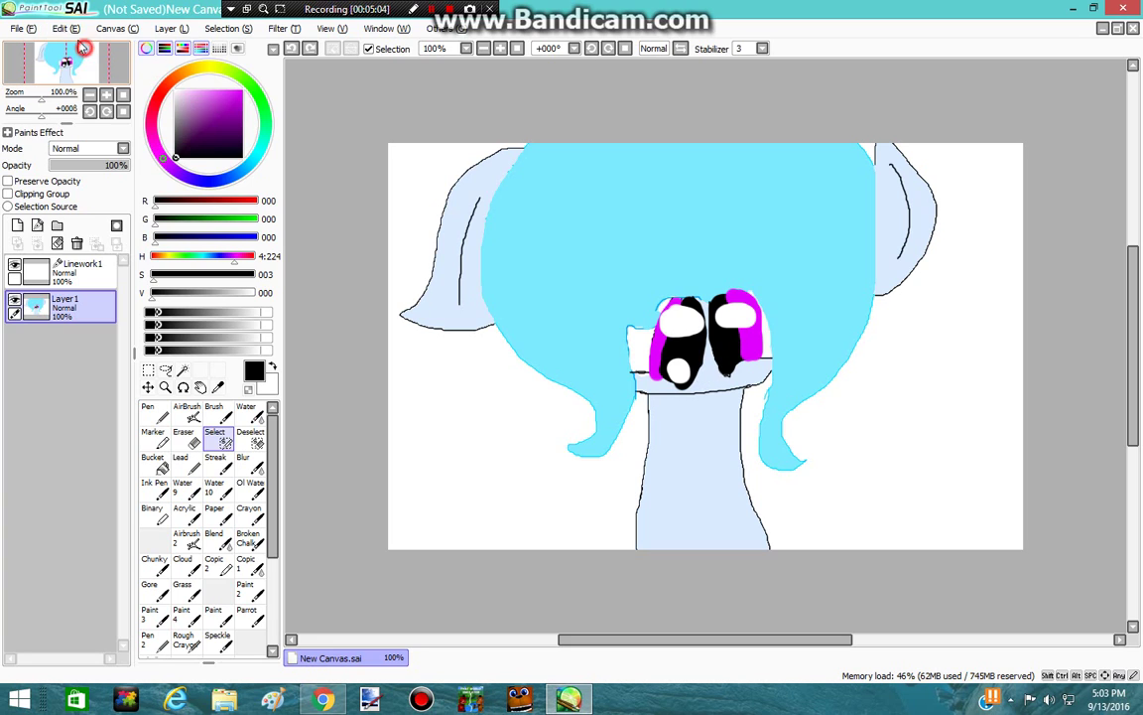
left_click(73, 28)
left_click(79, 46)
left_click(72, 28)
left_click(80, 46)
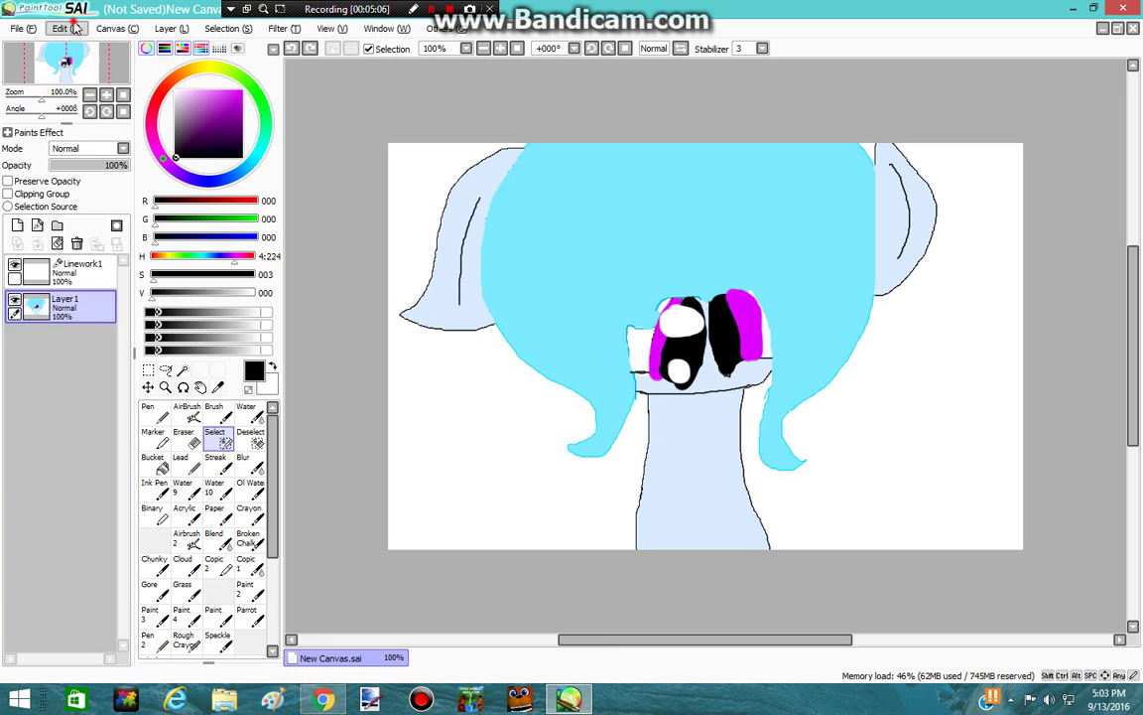
left_click(74, 28)
left_click(80, 45)
left_click(75, 28)
left_click(79, 46)
Step: Undo the magenta and black paint of the character's eye on the canvas's right side
left_click(75, 28)
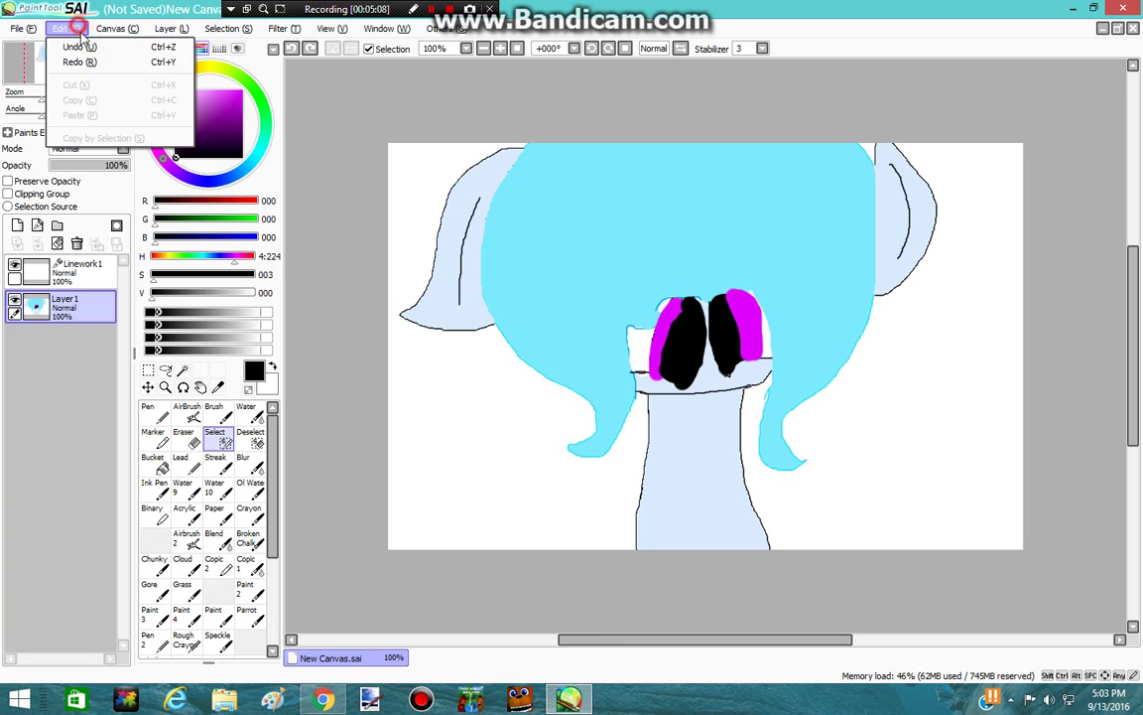
left_click(80, 45)
left_click(75, 27)
left_click(80, 45)
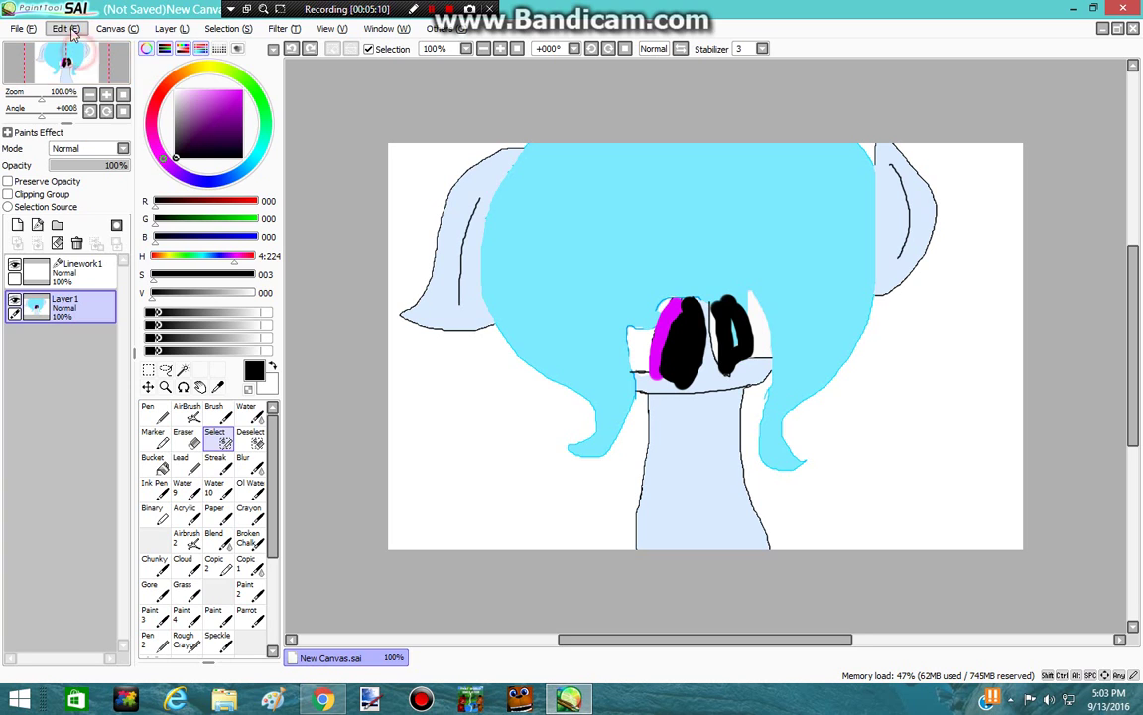
left_click(72, 28)
left_click(79, 45)
left_click(72, 28)
left_click(79, 46)
Step: Undo the black and magenta paint of the eye on the canvas's left side, back to its thin outline
left_click(72, 27)
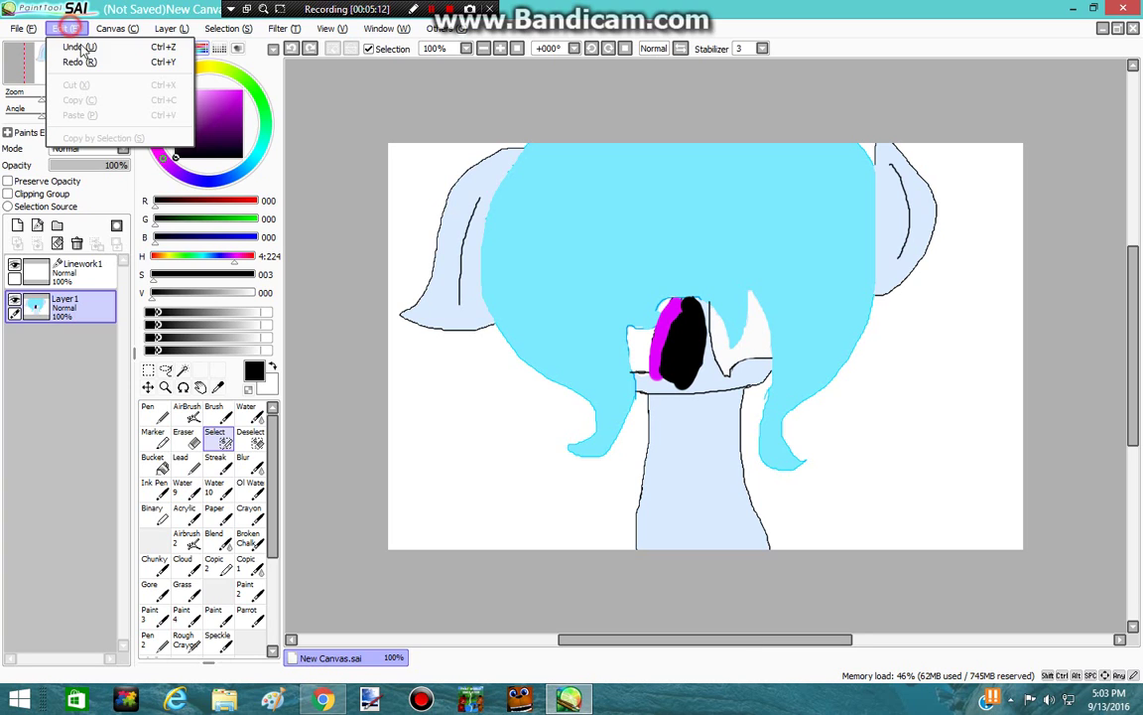
left_click(79, 47)
left_click(73, 27)
left_click(79, 46)
left_click(73, 28)
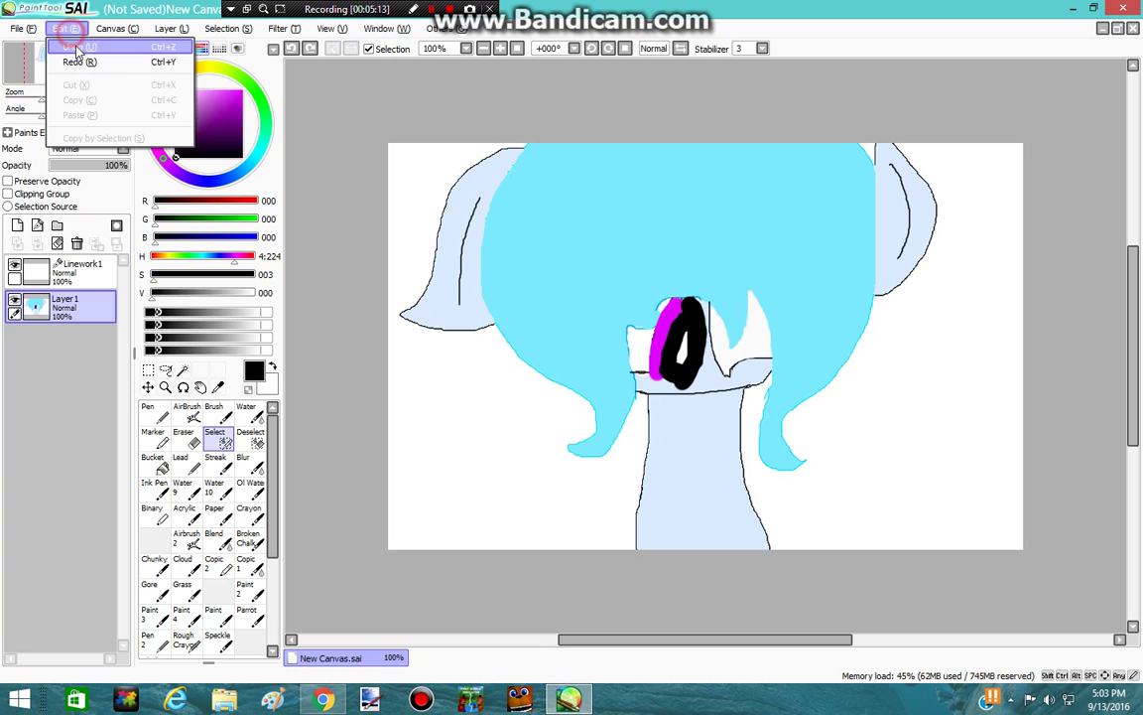
left_click(76, 48)
left_click(66, 28)
left_click(71, 47)
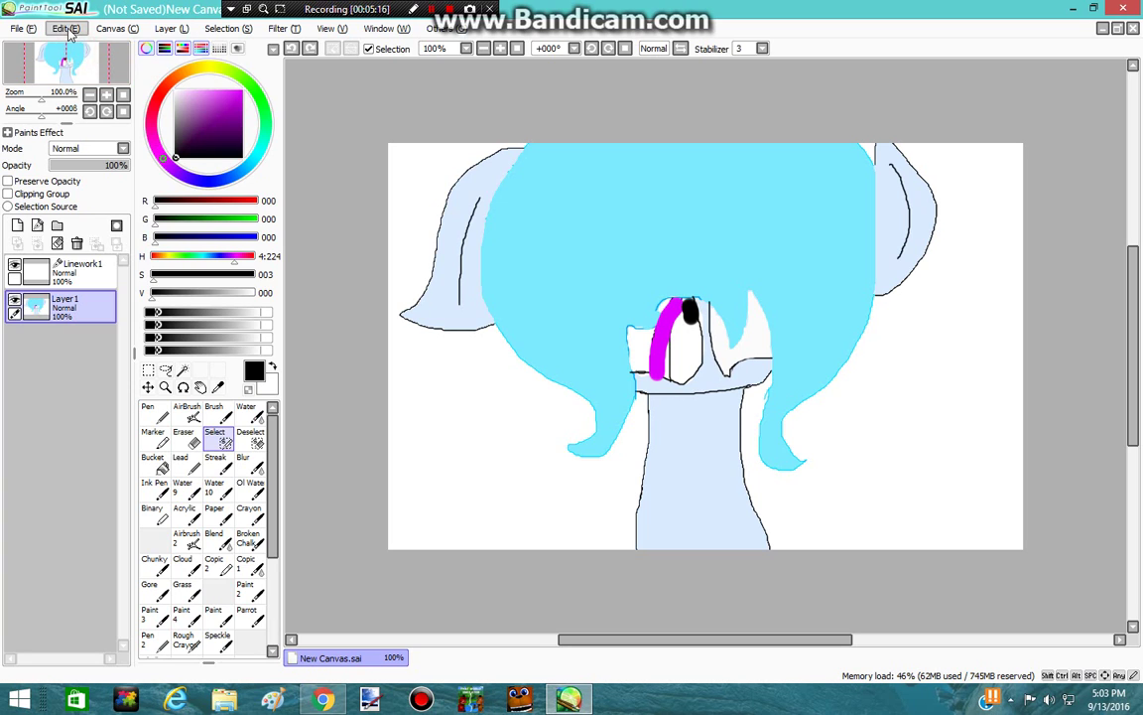
left_click(69, 30)
left_click(76, 47)
left_click(70, 30)
left_click(76, 47)
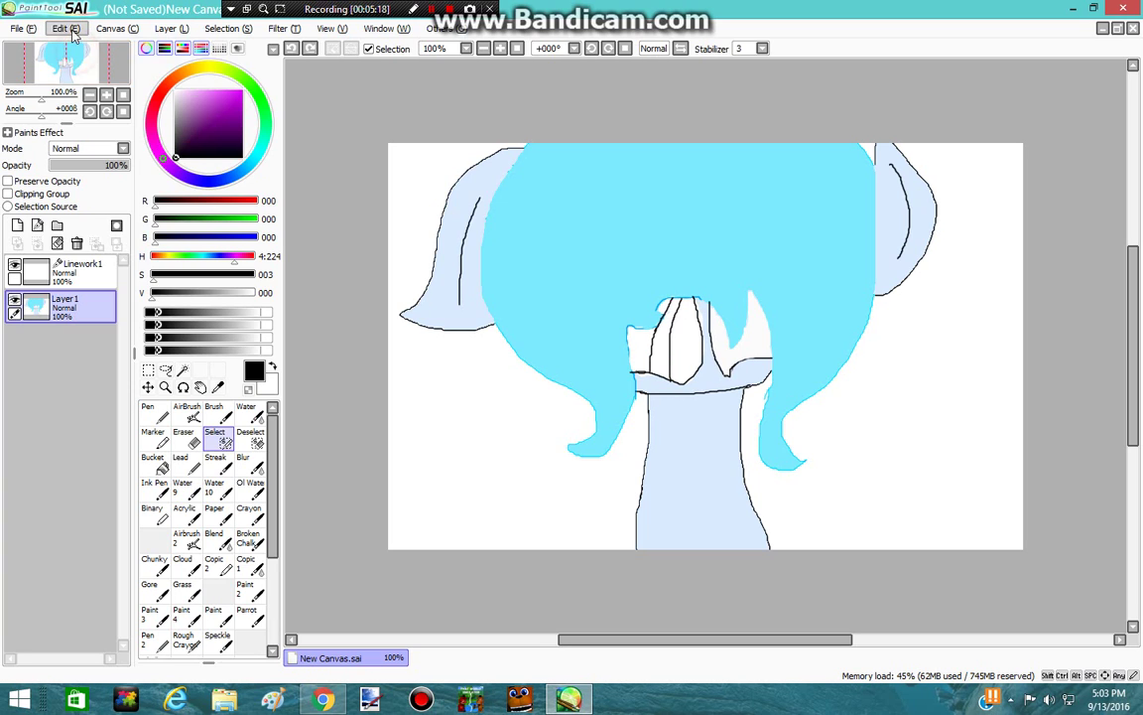
left_click(72, 30)
left_click(68, 30)
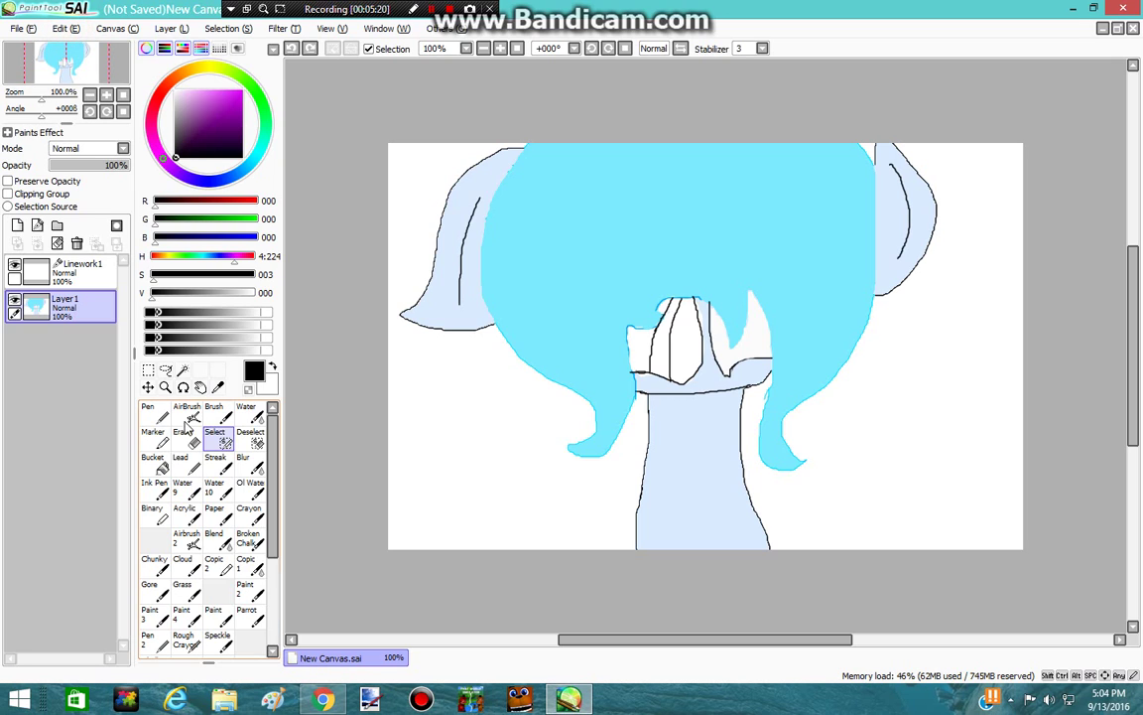
Step: Draw the right-hand eye's curved black outlines with the Pen, and paint a black pupil inside it with the AirBrush
left_click(151, 412)
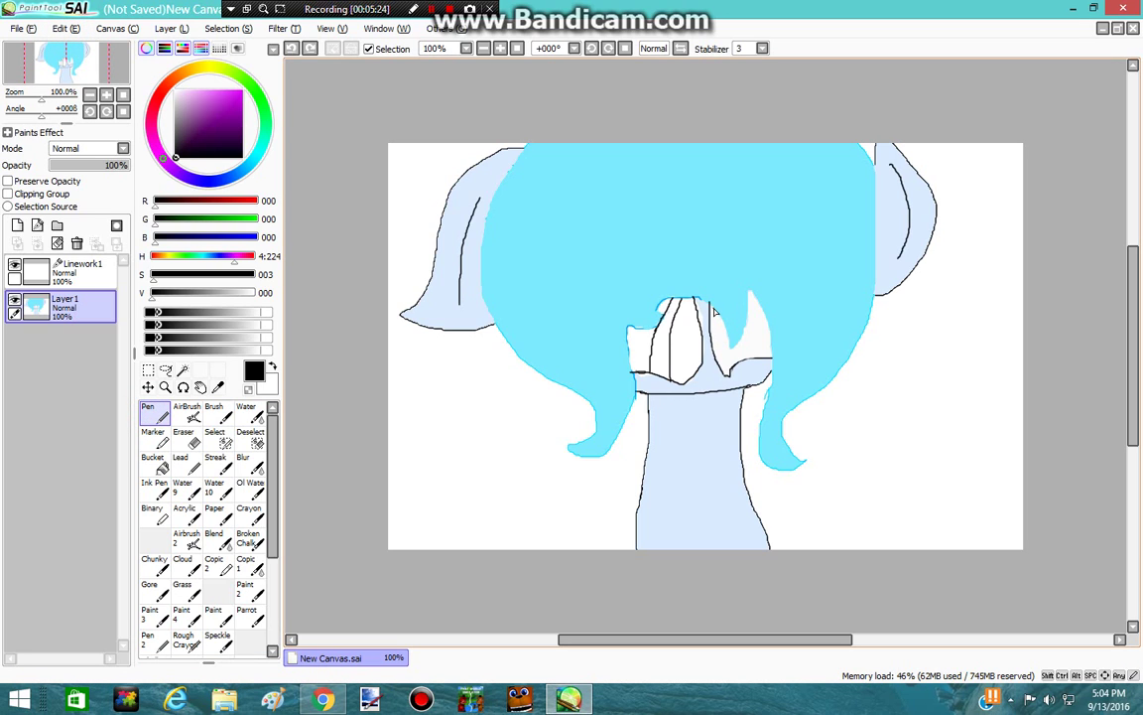
left_click_drag(713, 310, 731, 328)
left_click_drag(746, 298, 765, 352)
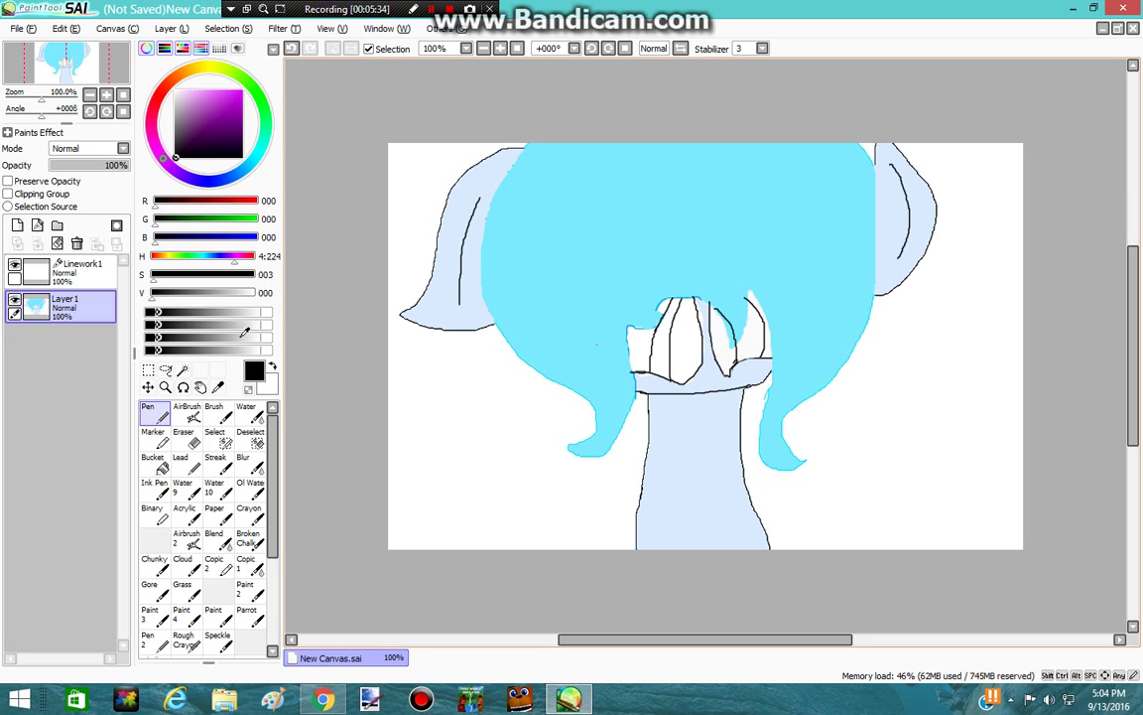
left_click(186, 412)
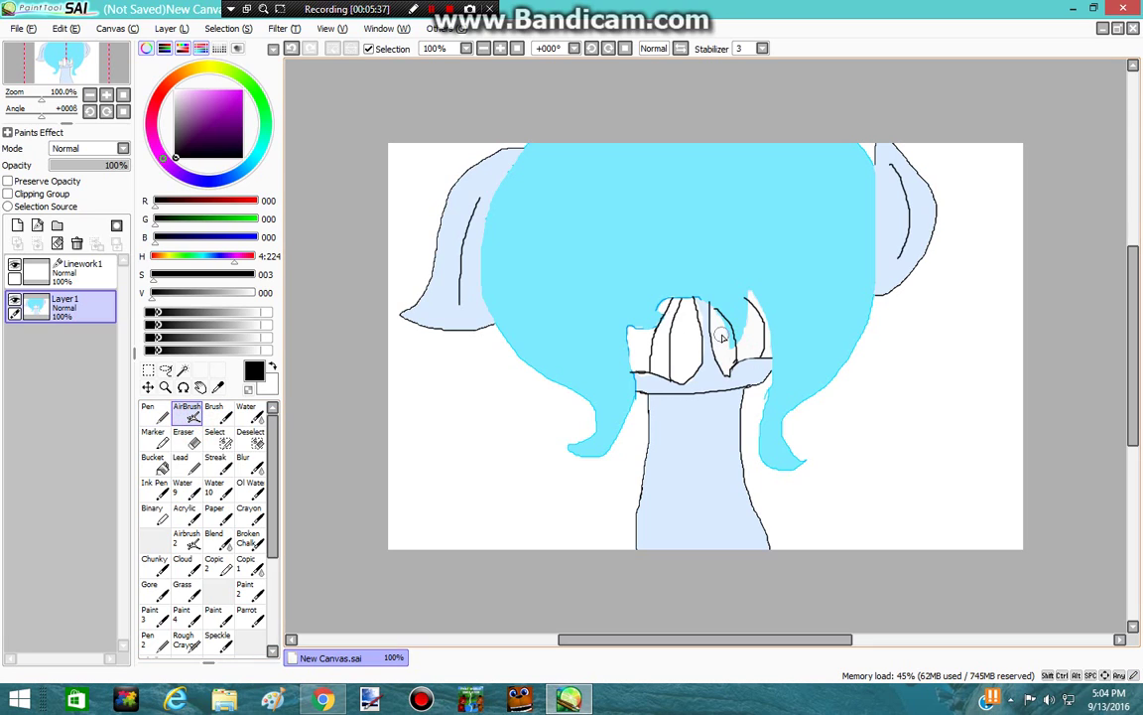
left_click_drag(722, 338, 719, 323)
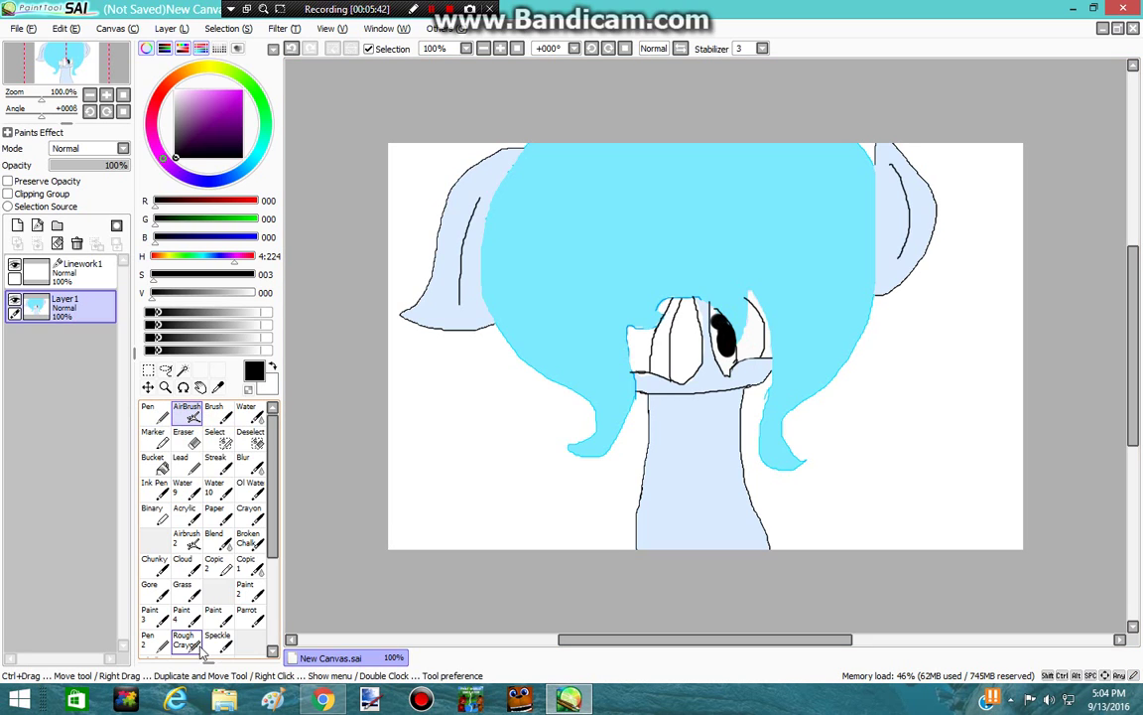
Step: Try black Grass brush strokes in the canvas's lower-left area, undo them all, and reselect the AirBrush
left_click(178, 587)
mouse_move(464, 434)
left_mouse_down()
mouse_move(501, 485)
mouse_move(437, 450)
mouse_move(462, 453)
mouse_move(484, 498)
mouse_move(478, 639)
mouse_move(445, 681)
mouse_move(404, 423)
mouse_move(507, 610)
mouse_move(501, 547)
mouse_move(514, 504)
mouse_move(536, 565)
left_mouse_up()
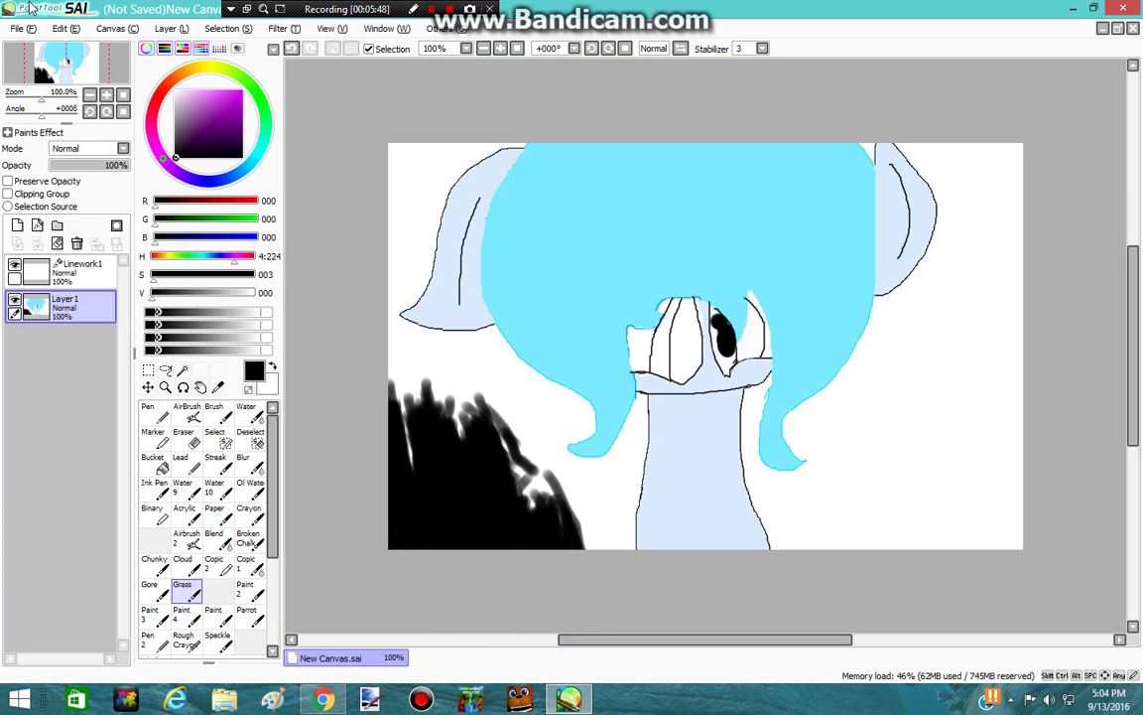
left_click(72, 30)
left_click(77, 47)
left_click(64, 29)
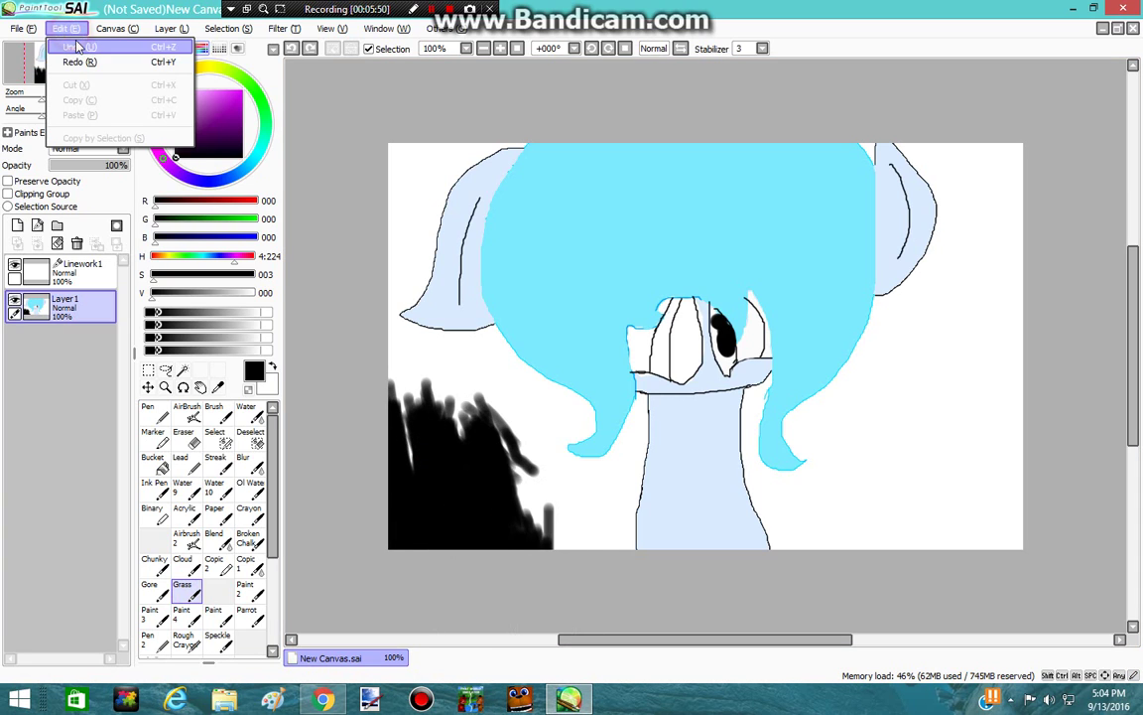
left_click(74, 47)
left_click(65, 29)
left_click(74, 47)
left_click(65, 29)
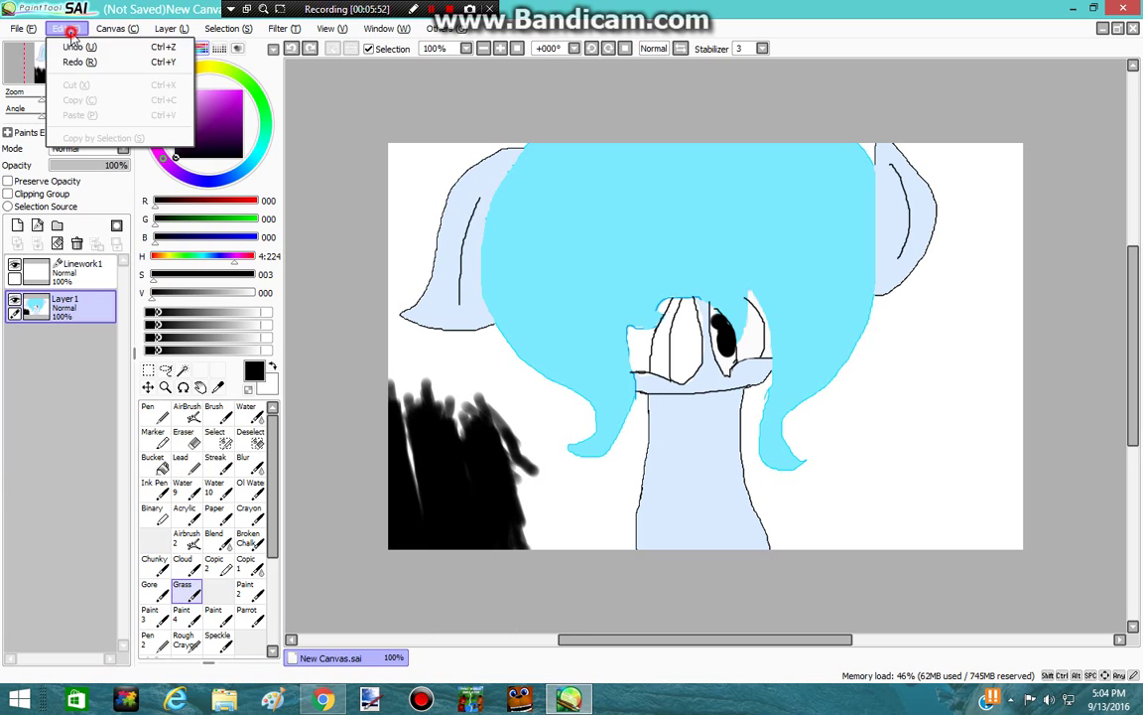
left_click(74, 46)
left_click(66, 29)
left_click(74, 47)
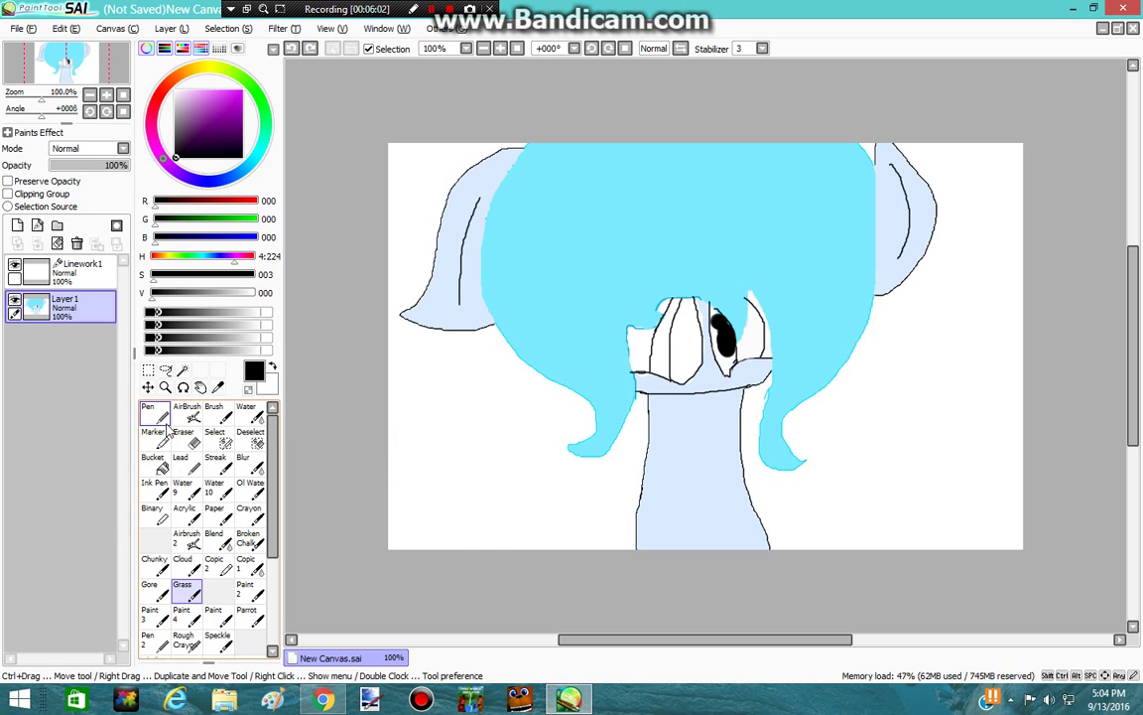
left_click(154, 412)
left_click(198, 418)
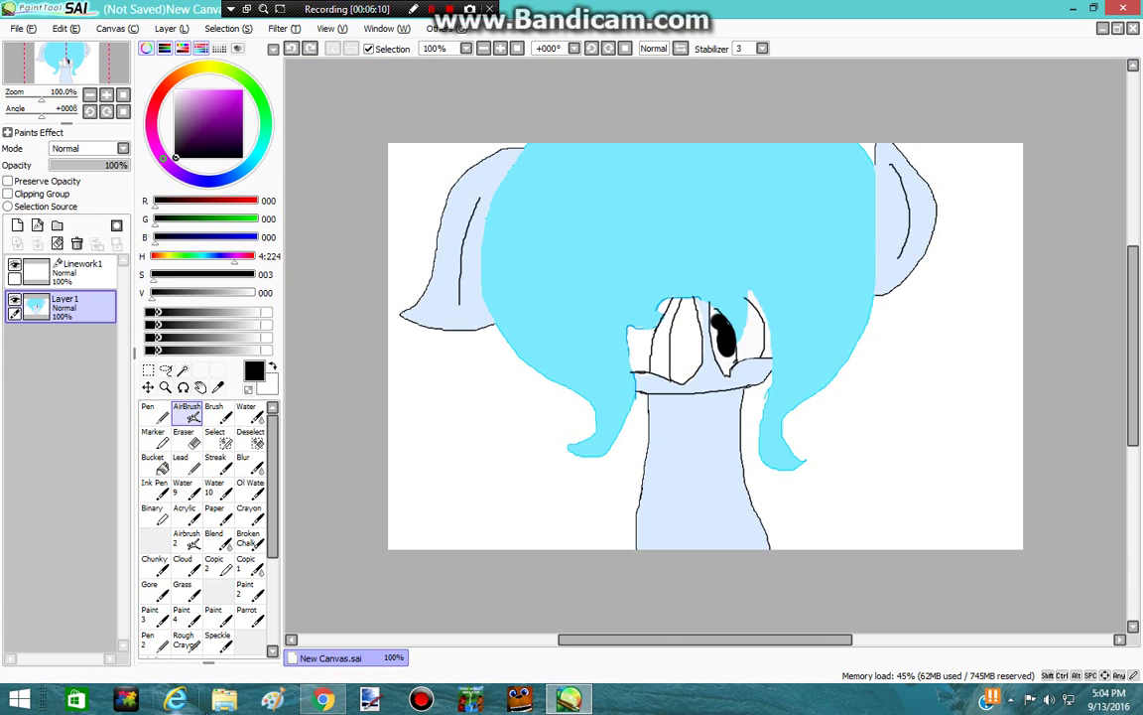
Step: Switch to YouTube in Chrome, close the ad over the video, and rewind the song to near its beginning
left_click(322, 700)
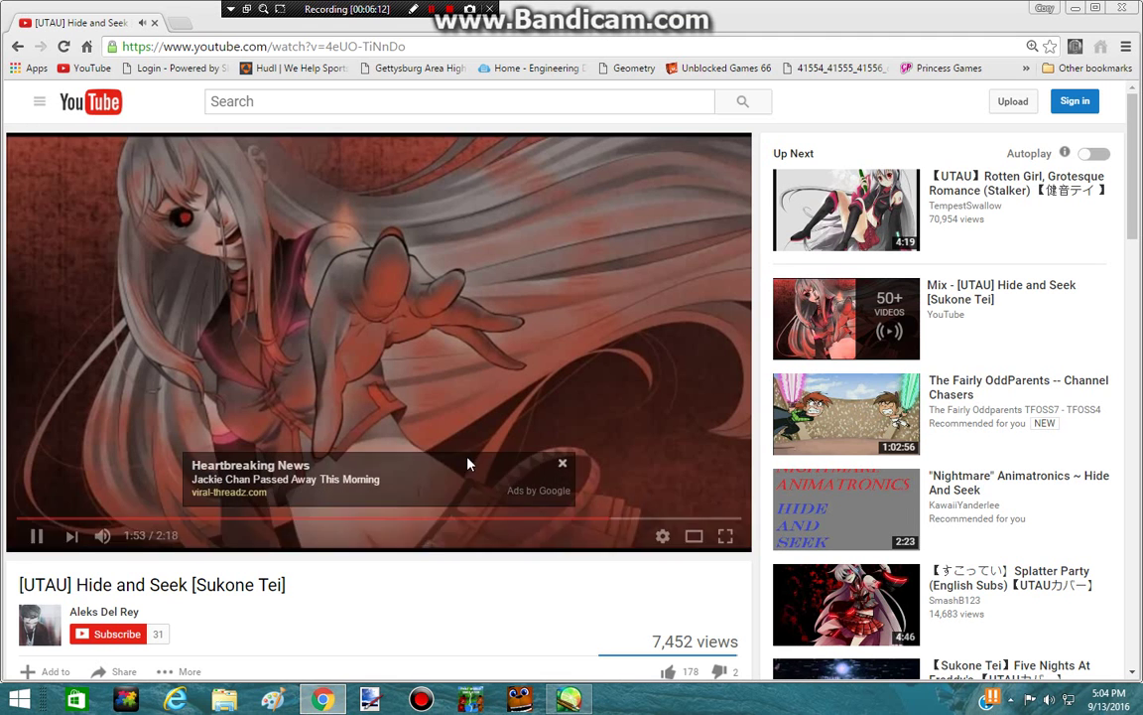
left_click(561, 464)
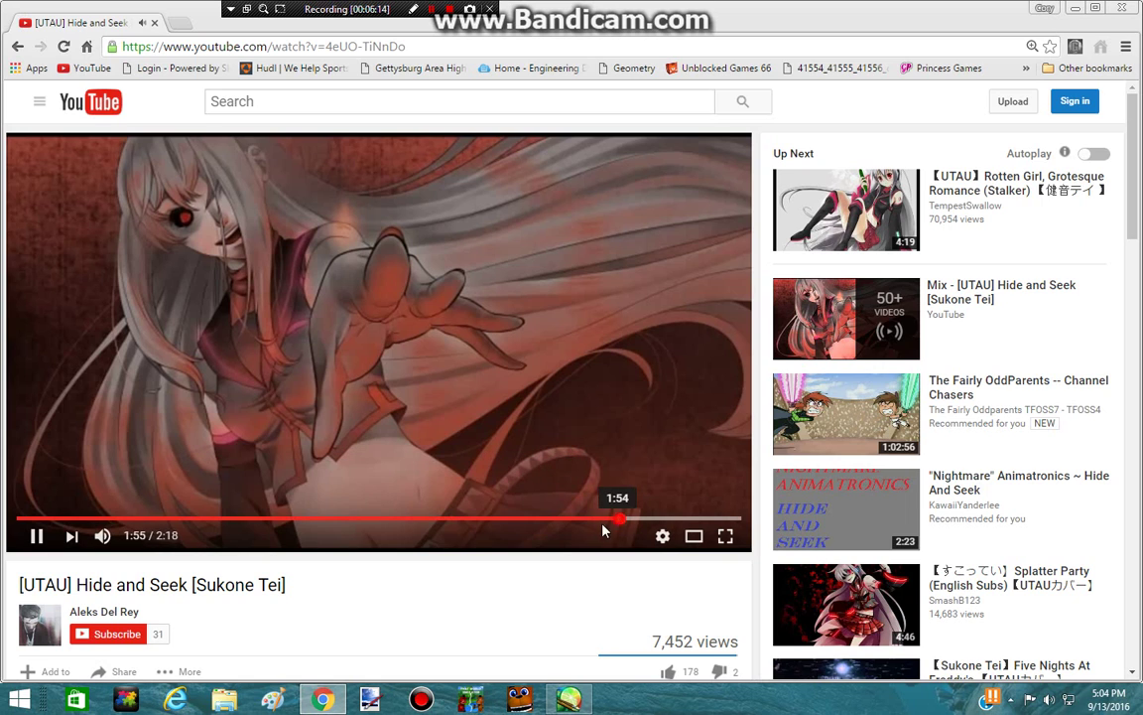
left_click(43, 517)
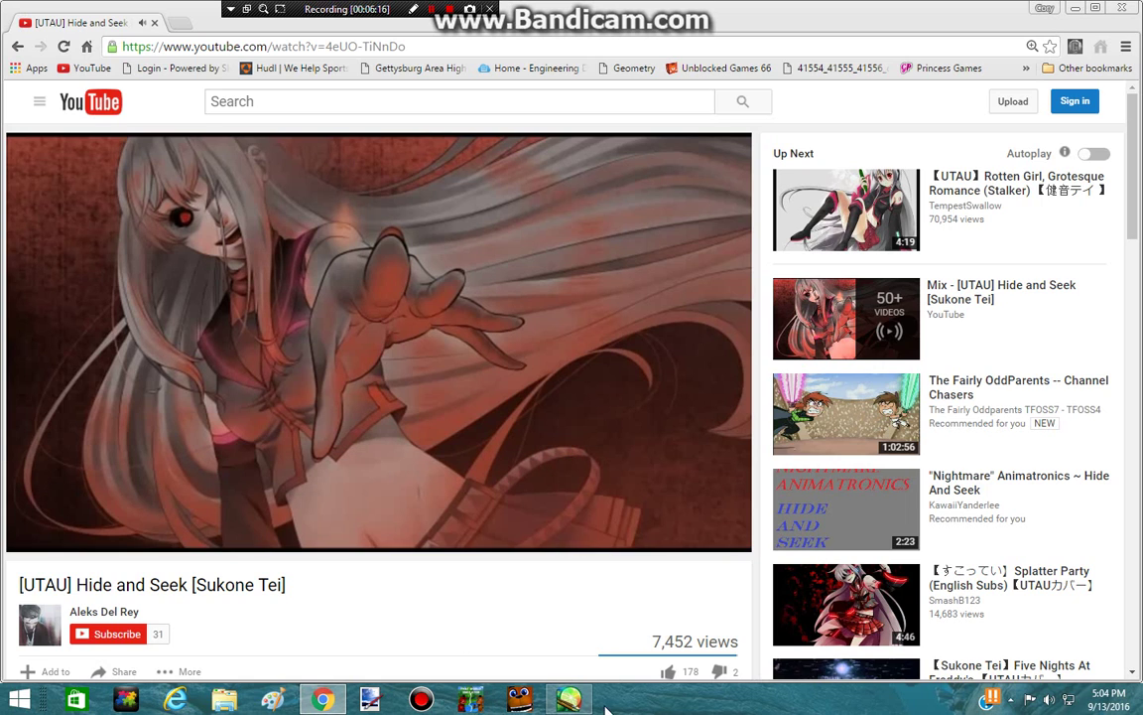
Step: Switch to PaintTool SAI and fill out the right-hand eye's black pupil using the AirBrush at size 9
left_click(571, 702)
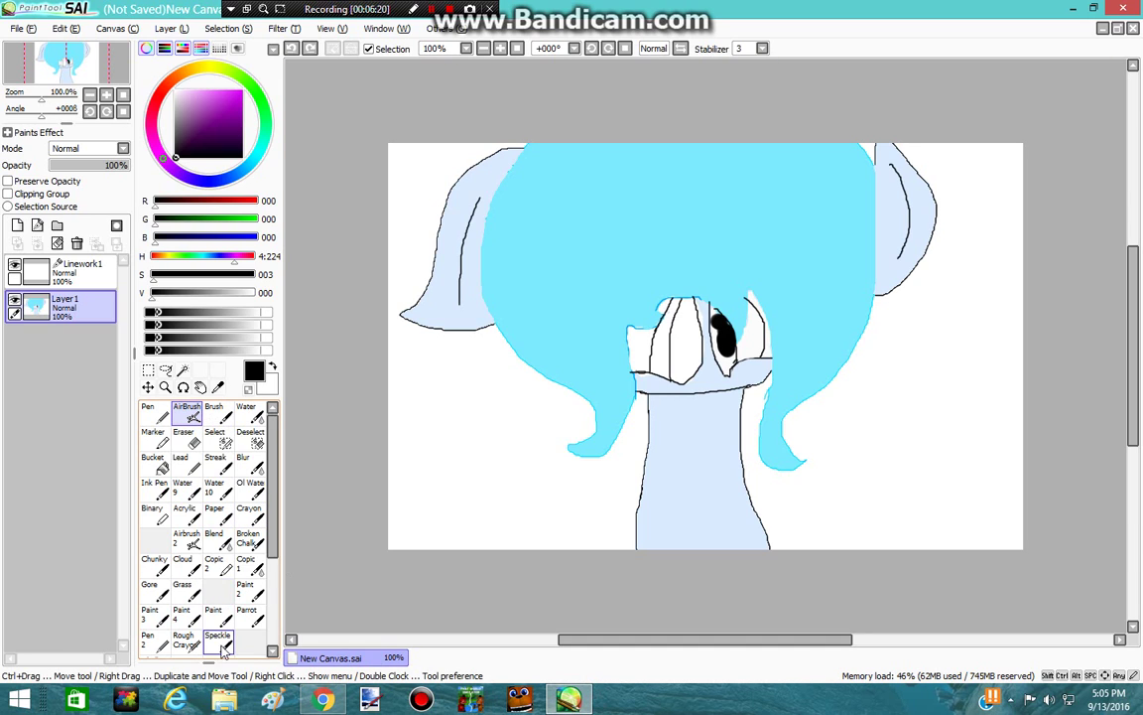
left_click_drag(224, 658, 234, 382)
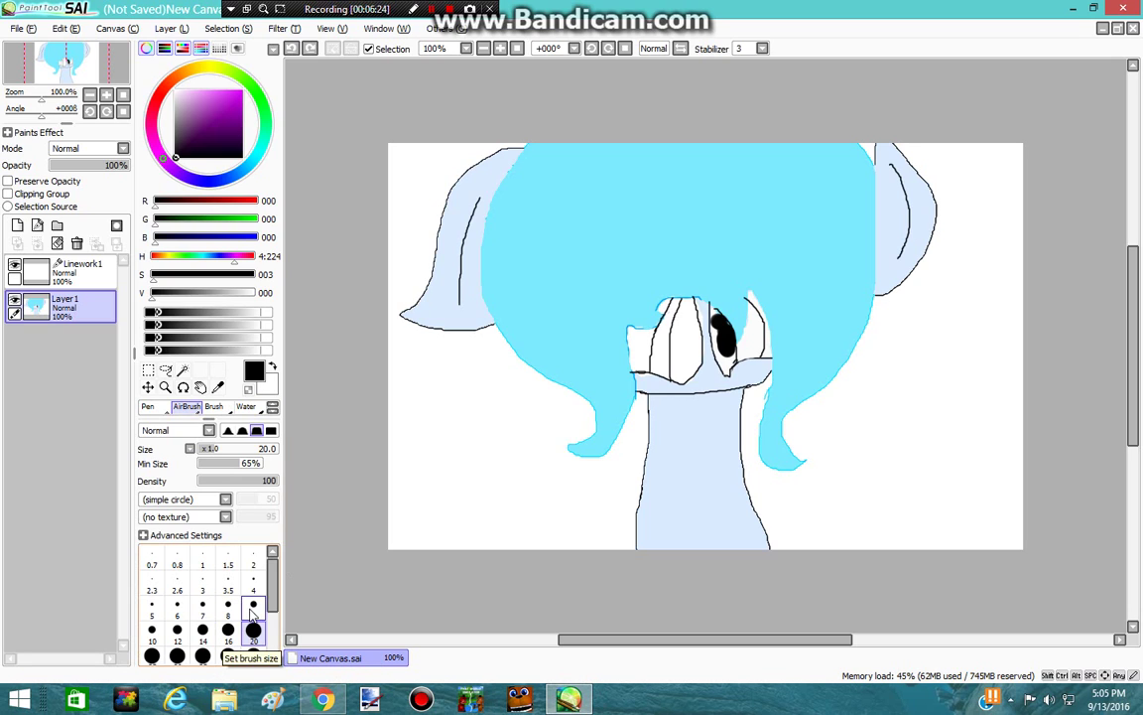
left_click(253, 604)
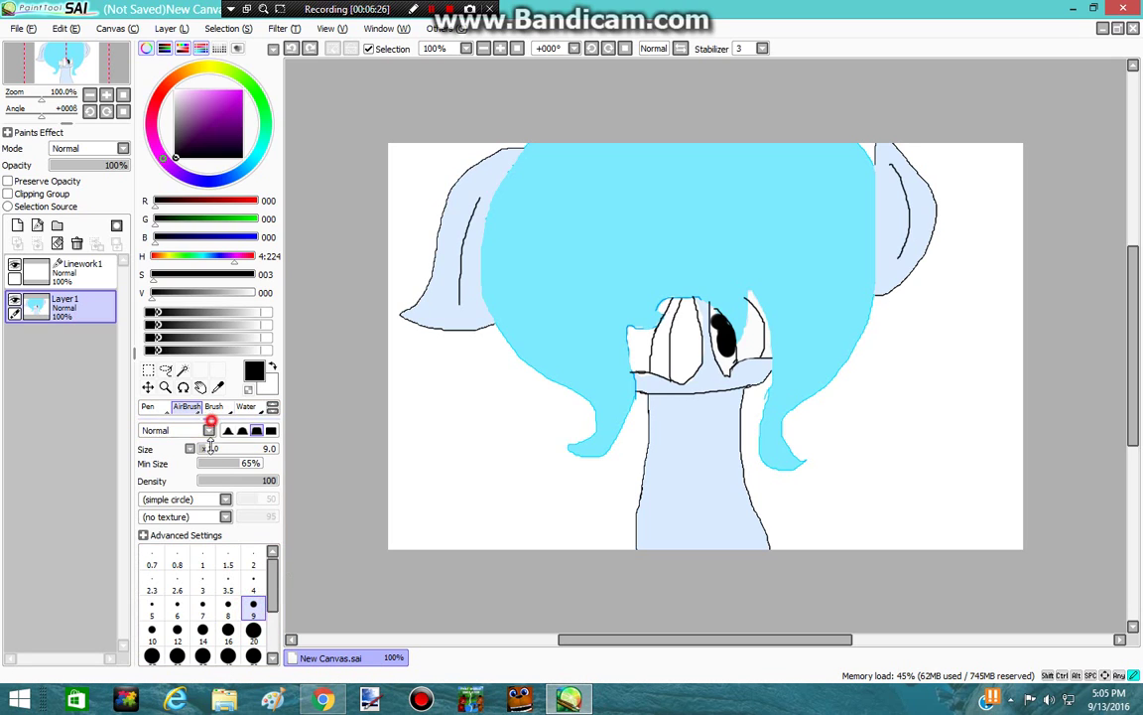
left_click_drag(211, 418, 208, 660)
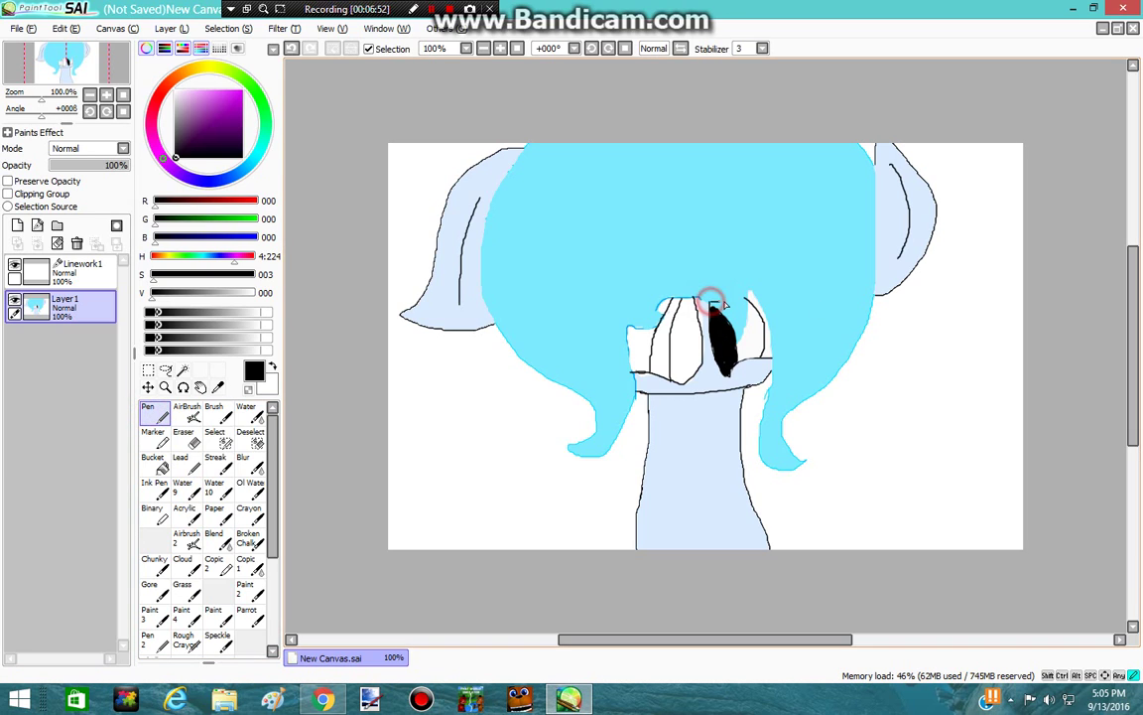
Step: Draw the right-hand eye's curved iris outline with the Pen, and fill the left-hand eye's pupil black with the AirBrush
mouse_move(710, 302)
left_mouse_down()
mouse_move(735, 303)
mouse_move(740, 345)
left_mouse_up()
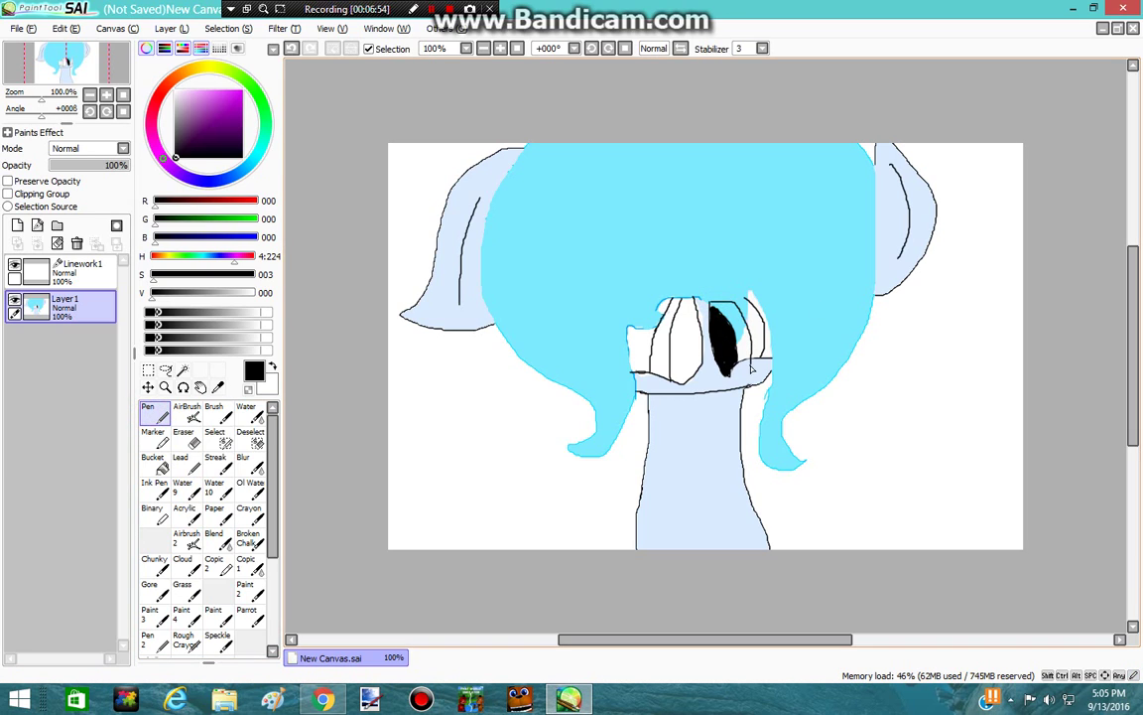
left_click(467, 542)
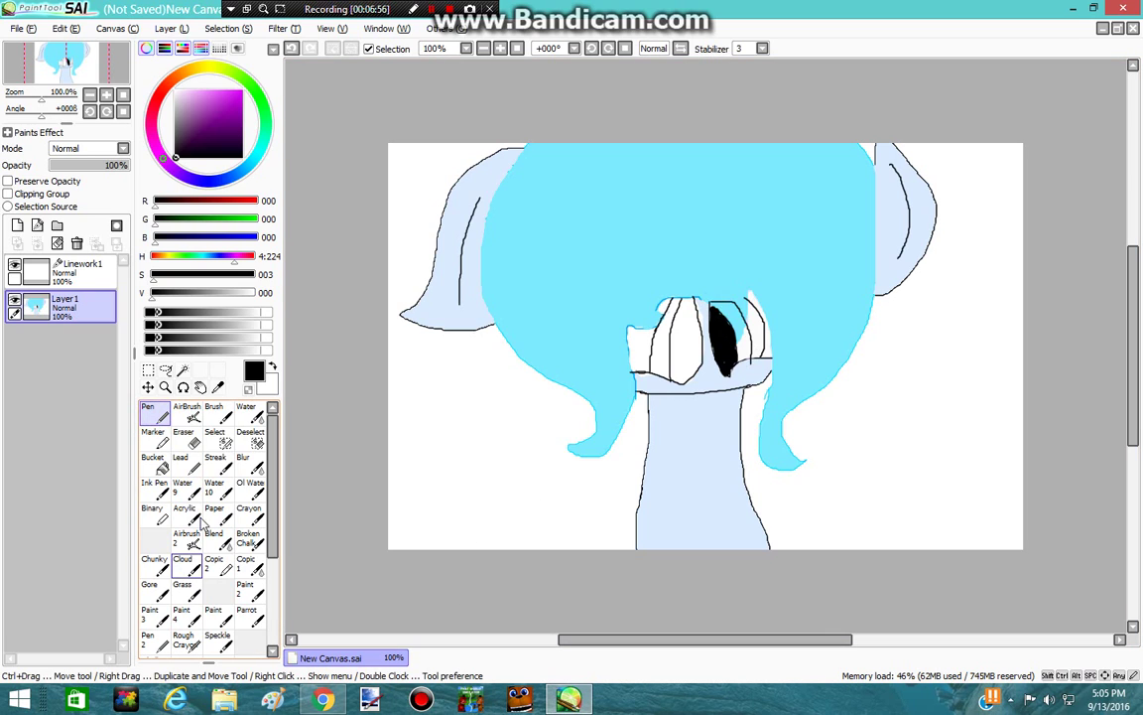
left_click(189, 411)
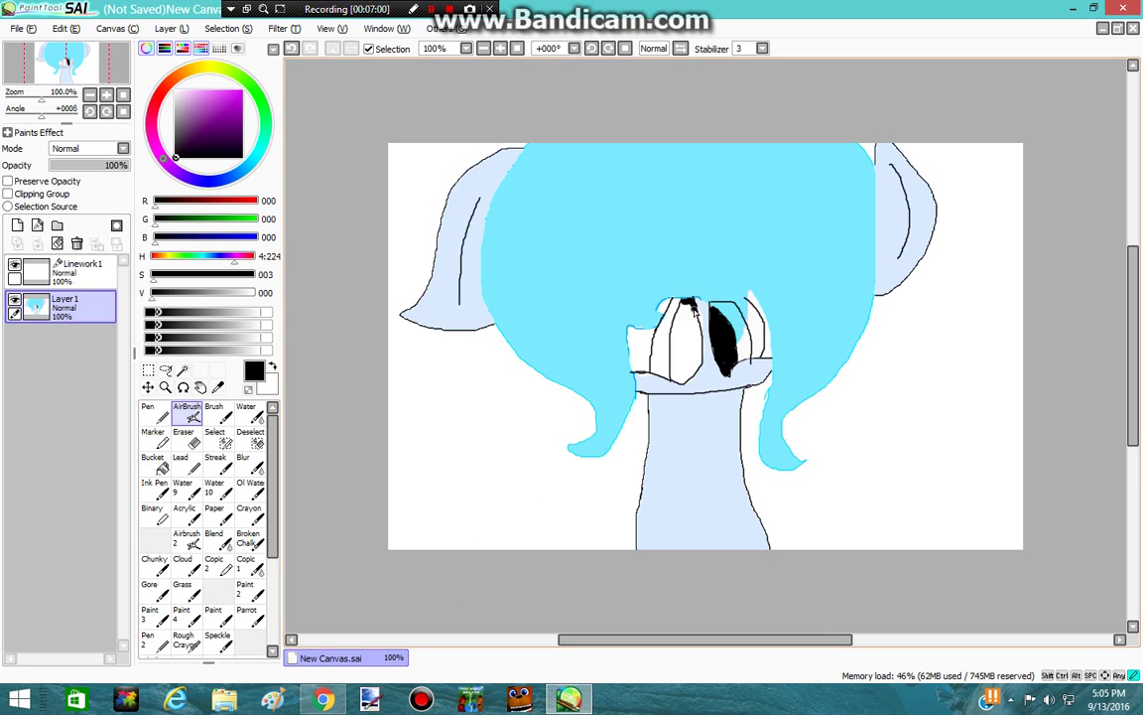
mouse_move(685, 299)
left_mouse_down()
mouse_move(701, 345)
mouse_move(682, 385)
mouse_move(671, 351)
mouse_move(680, 306)
mouse_move(697, 349)
mouse_move(682, 379)
mouse_move(682, 309)
mouse_move(691, 359)
mouse_move(688, 373)
mouse_move(674, 372)
mouse_move(683, 312)
mouse_move(688, 364)
left_mouse_up()
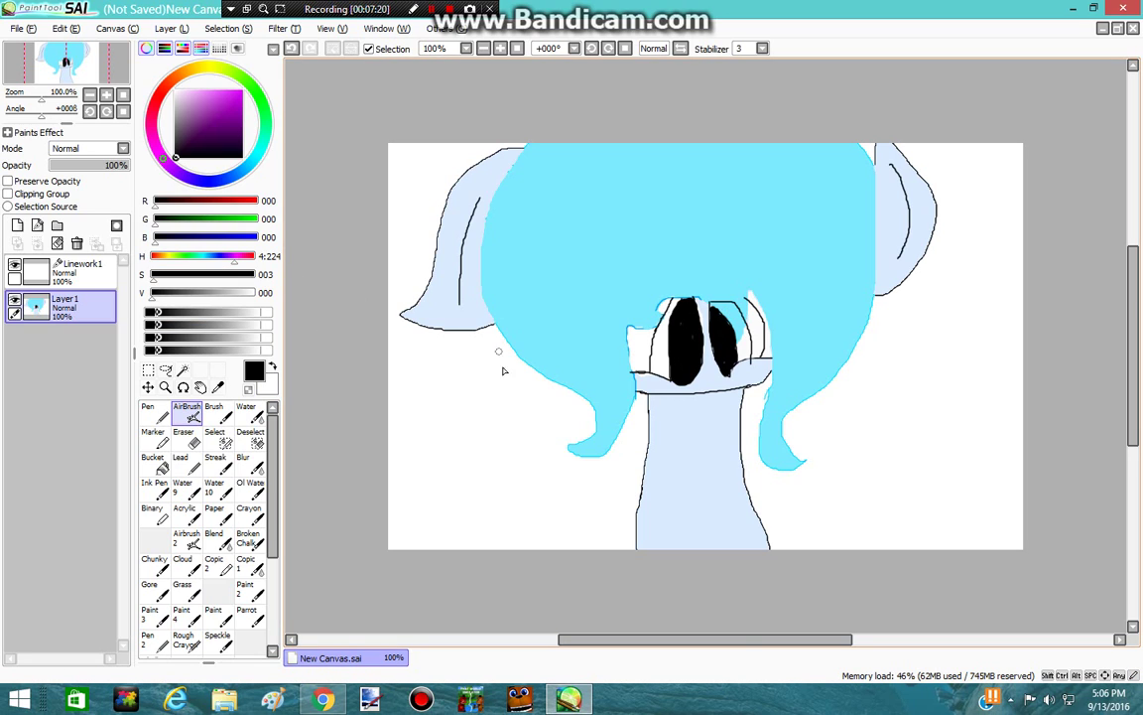
Step: Set the colour to bright cyan and paint the irises beside the black pupils in both eyes with the AirBrush
left_click_drag(235, 258, 204, 260)
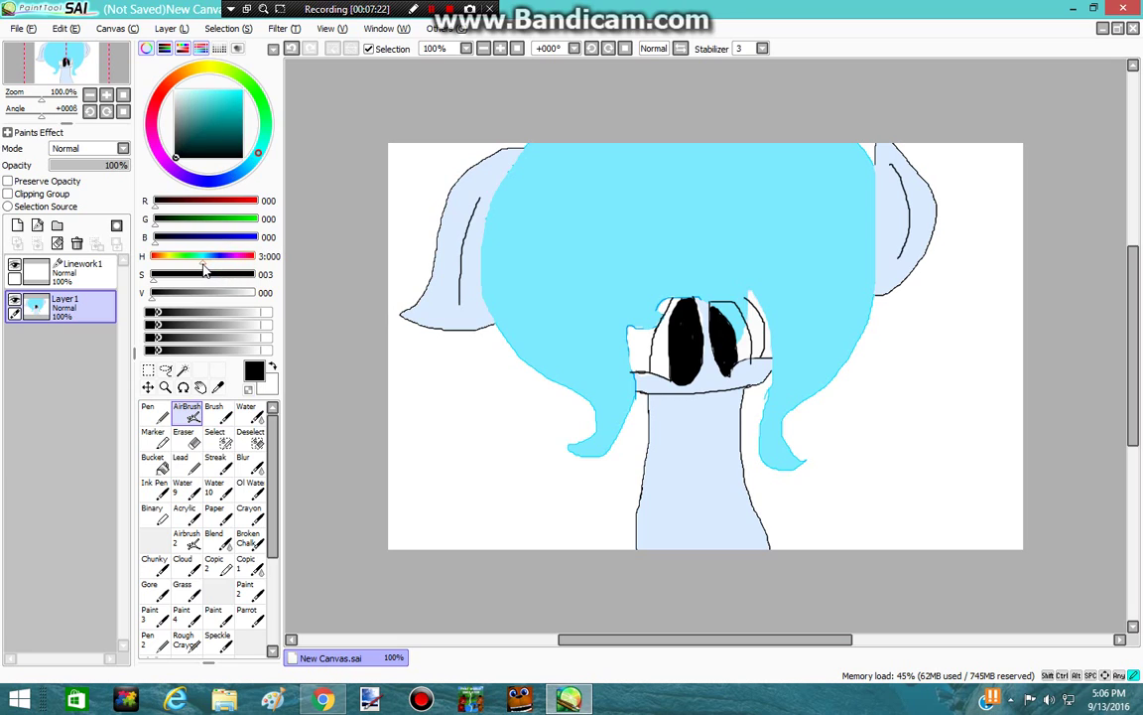
left_click(241, 91)
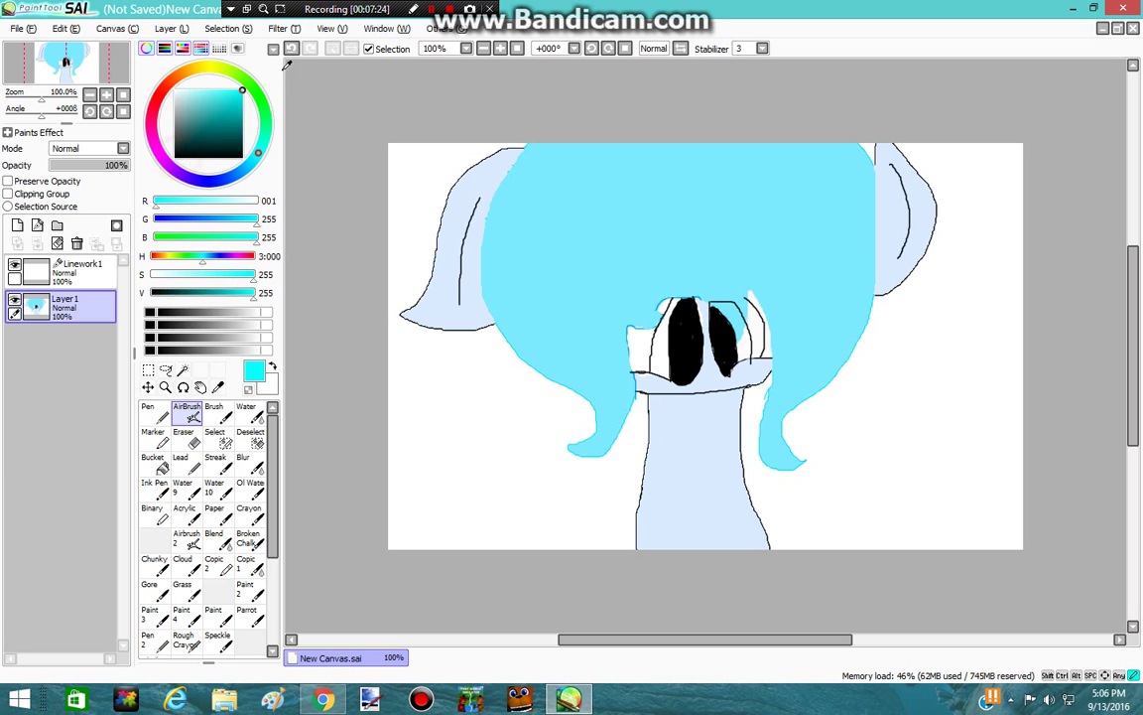
left_click(724, 310)
mouse_move(727, 314)
left_mouse_down()
mouse_move(741, 355)
mouse_move(748, 347)
mouse_move(715, 308)
mouse_move(725, 309)
mouse_move(717, 316)
mouse_move(736, 356)
left_mouse_up()
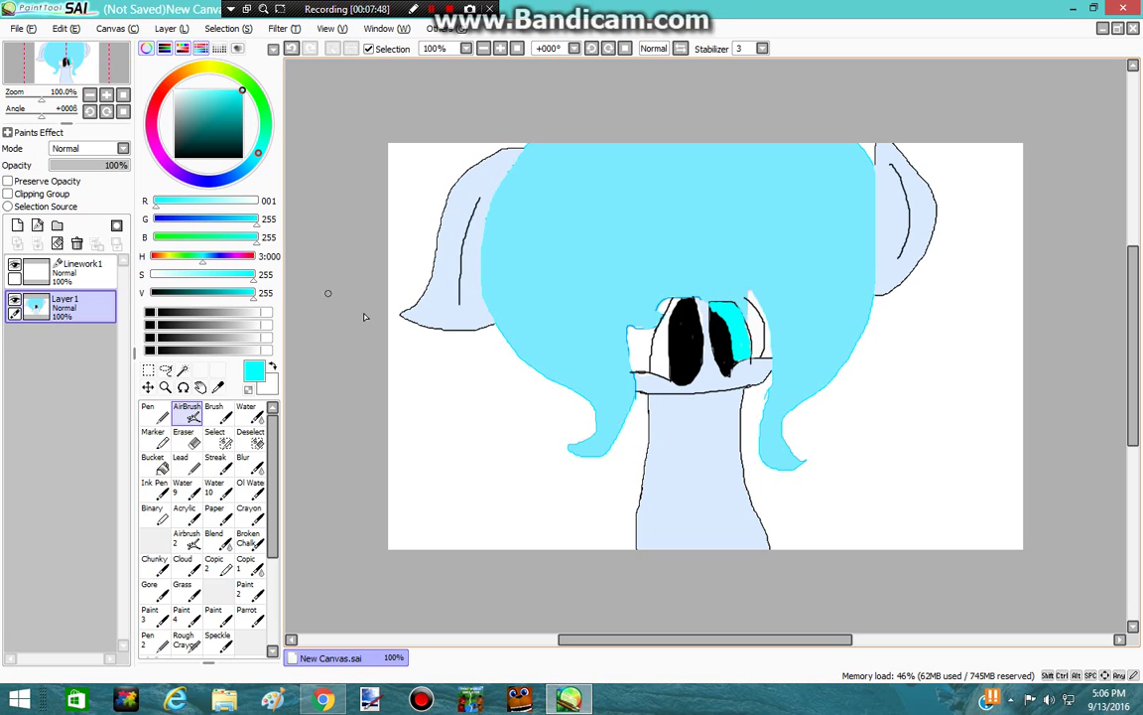
mouse_move(675, 302)
left_mouse_down()
mouse_move(687, 298)
mouse_move(663, 335)
mouse_move(662, 373)
mouse_move(663, 328)
left_mouse_up()
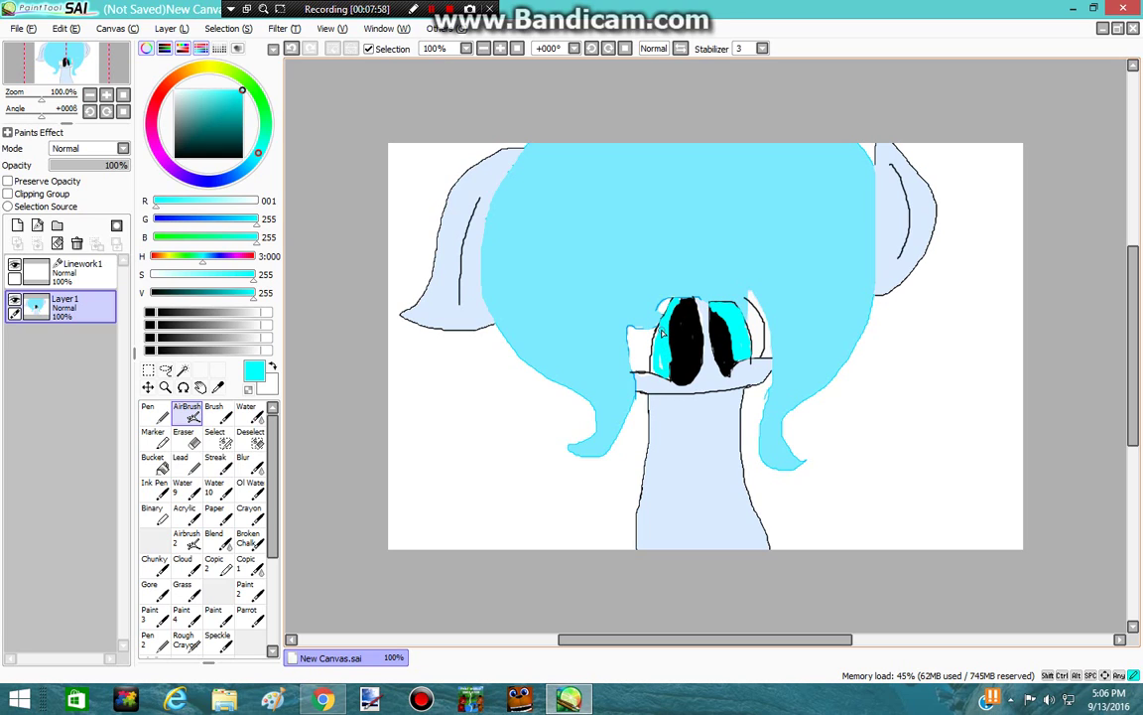
left_click_drag(662, 333, 654, 372)
left_click(86, 169)
Step: Switch to YouTube in Chrome, briefly play the suggested Splatter Party video, and return to the Hide and Seek video to replay it
left_click(324, 699)
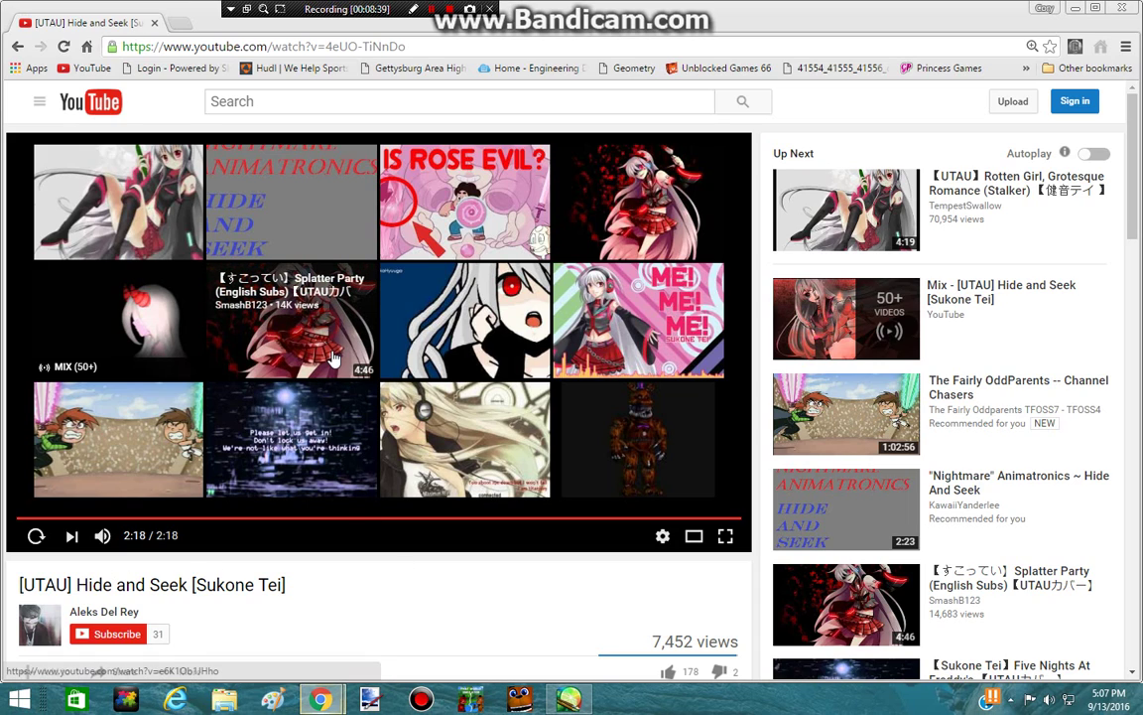
left_click(308, 326)
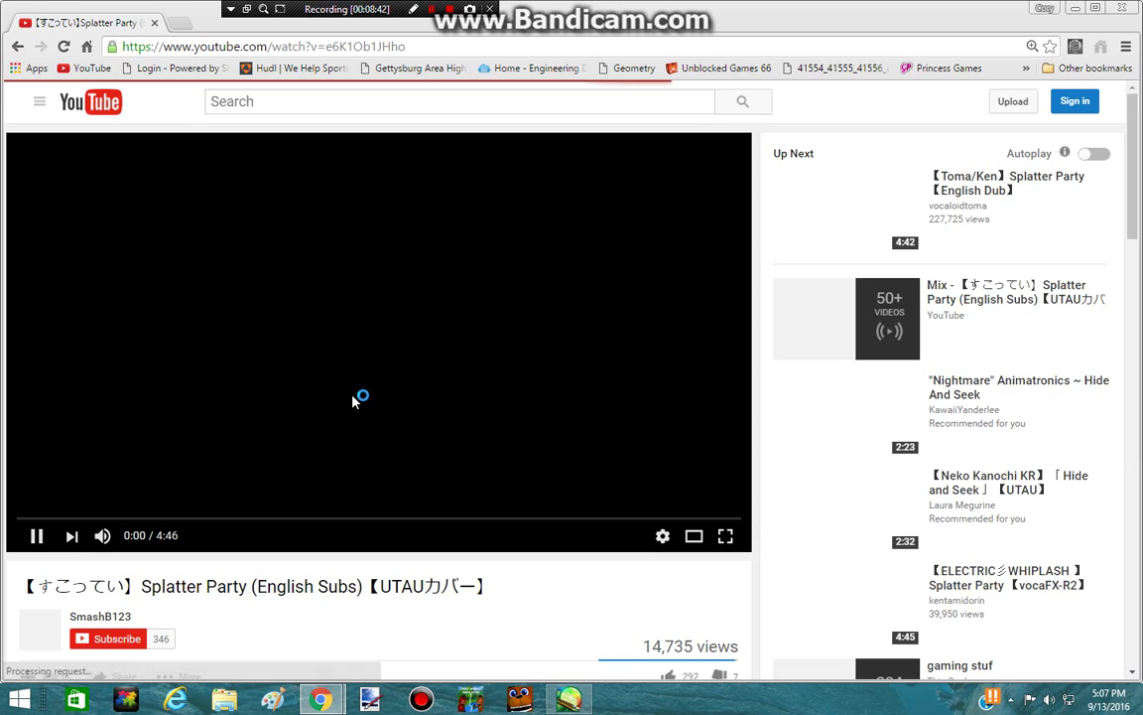
left_click(353, 402)
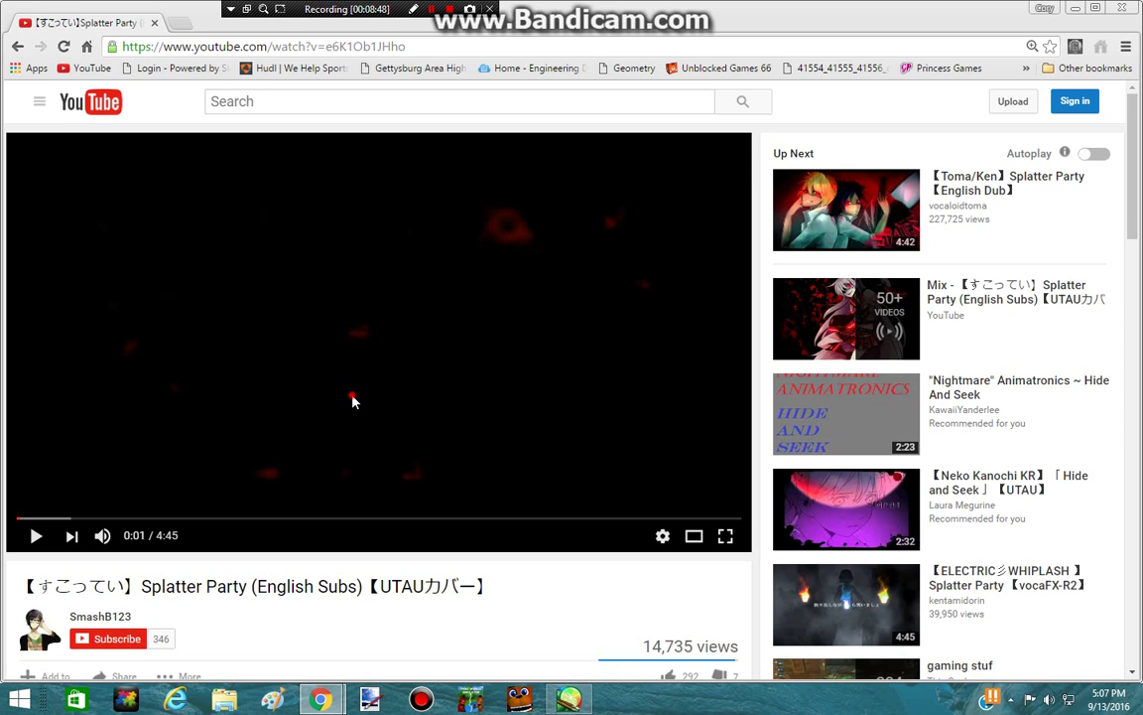
left_click(334, 295)
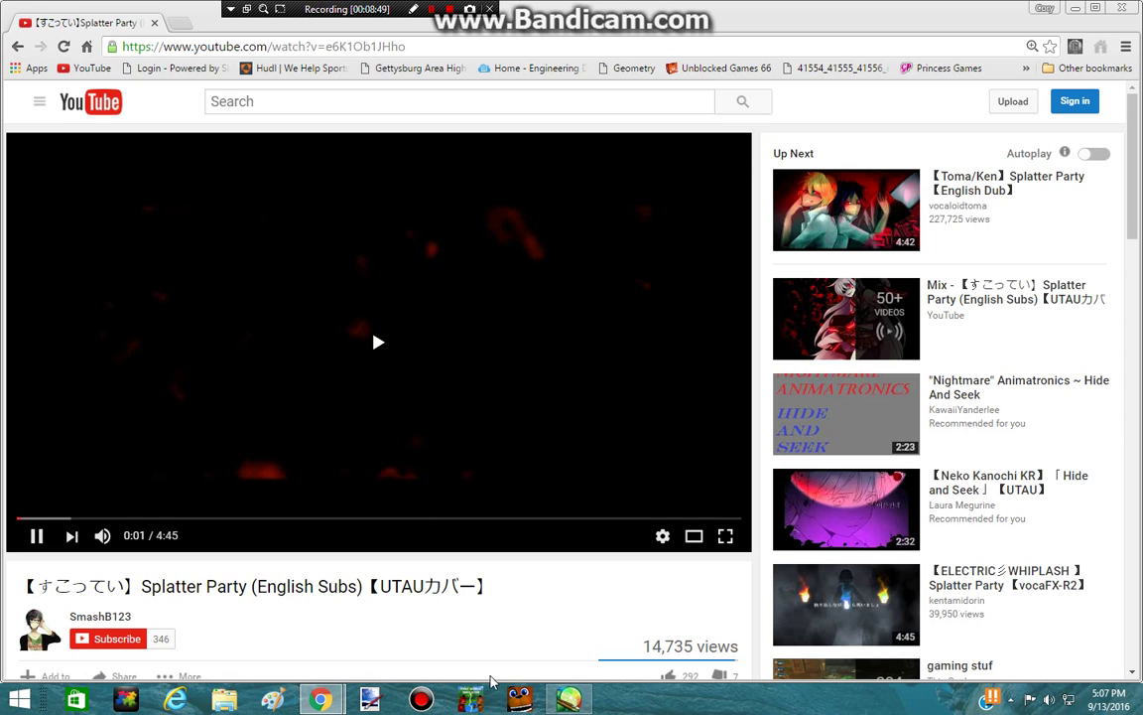
left_click(17, 47)
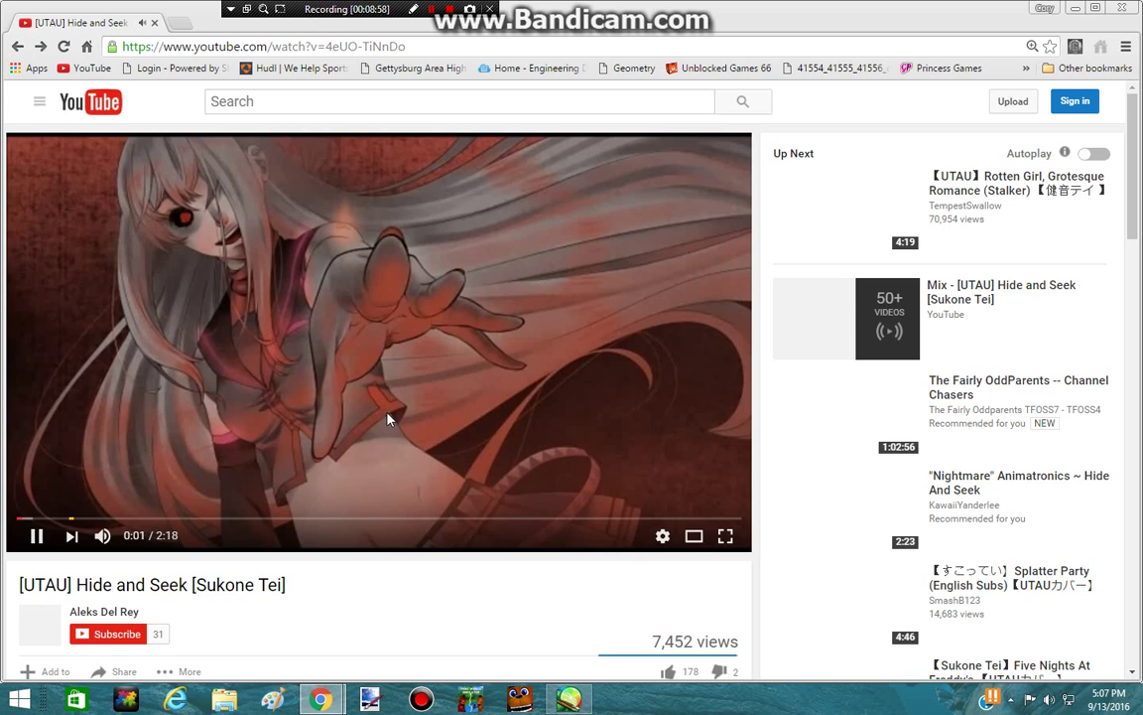
Step: Switch to PaintTool SAI, set the colour to white, and paint a rounded highlight on the upper part of the left-hand eye
left_click(568, 699)
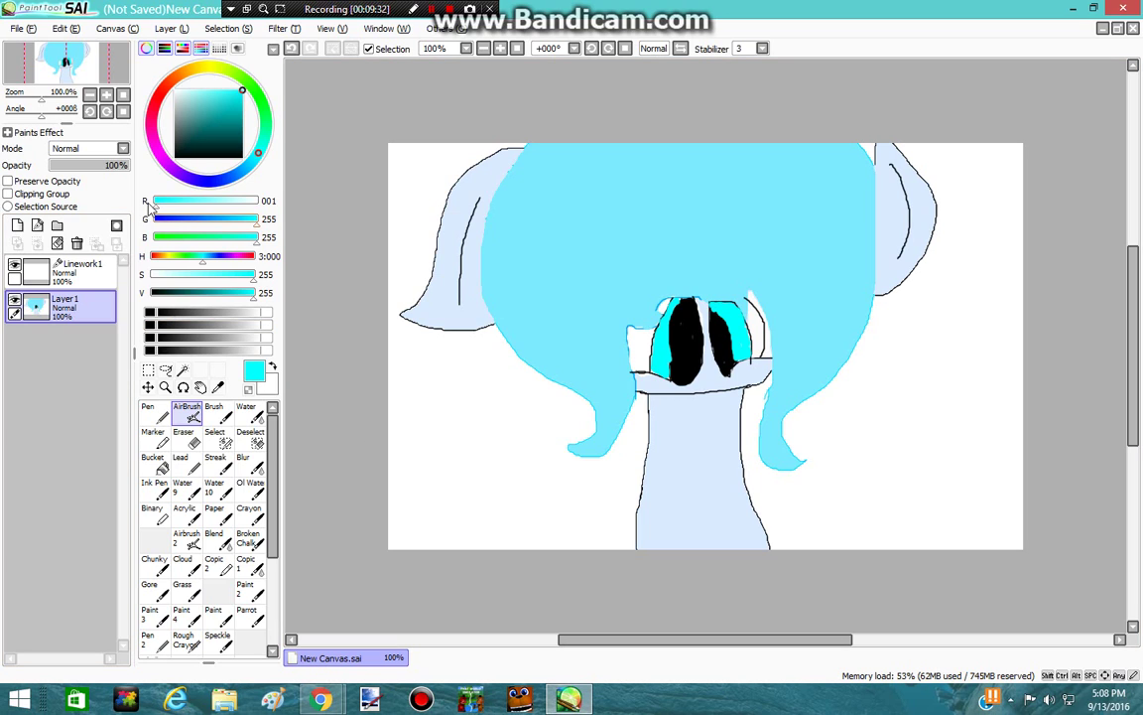
left_click_drag(242, 90, 175, 91)
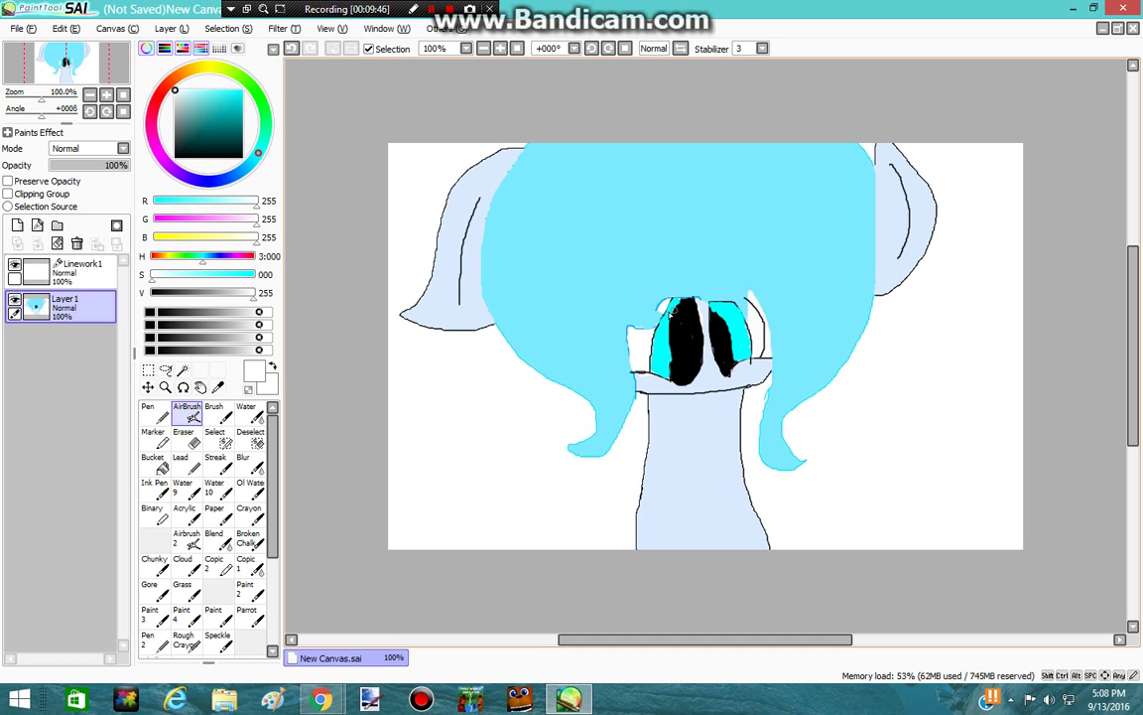
mouse_move(674, 310)
left_mouse_down()
mouse_move(690, 315)
mouse_move(675, 335)
mouse_move(674, 314)
mouse_move(672, 335)
mouse_move(681, 318)
left_mouse_up()
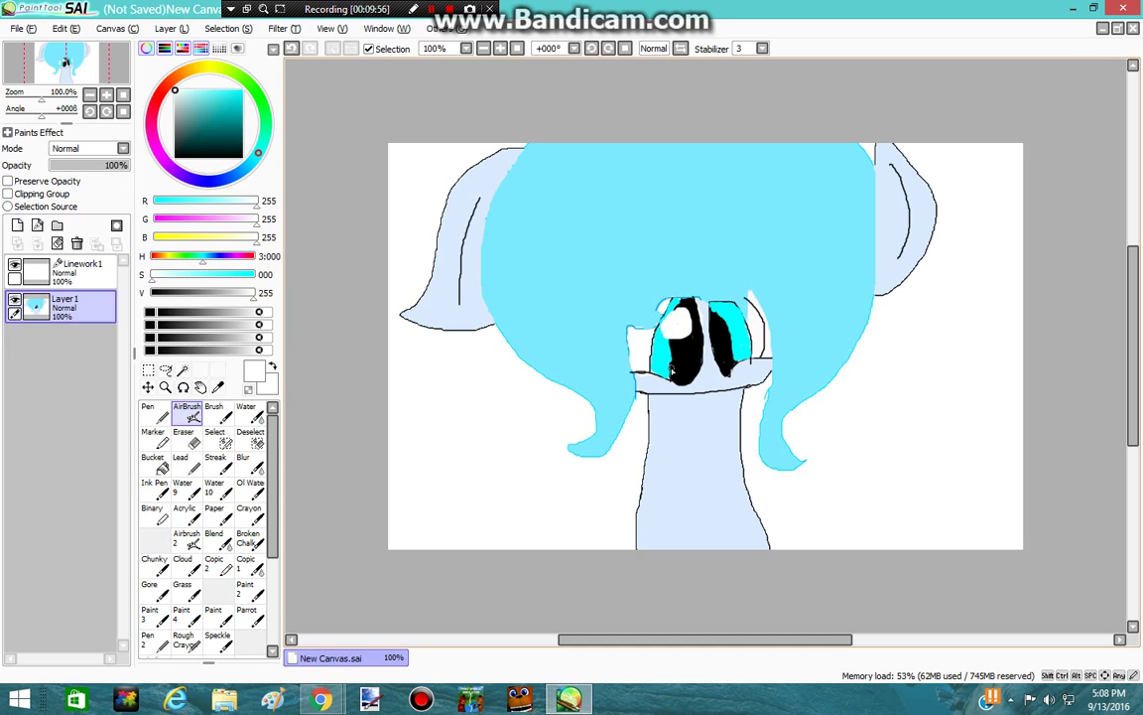